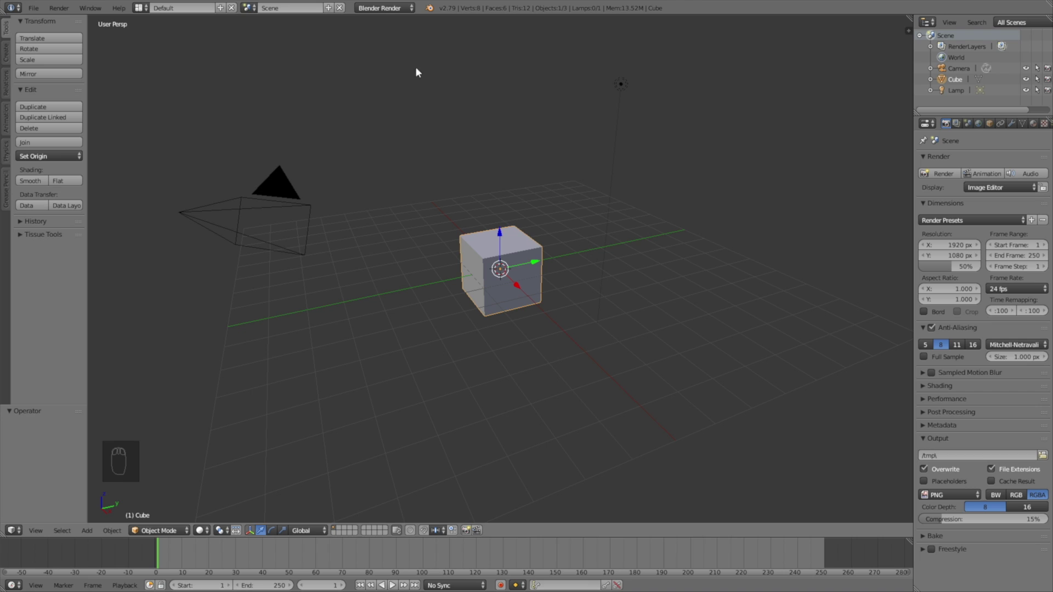
# - Switch the render engine to Cycles Render and delete the default cube
pyautogui.click(386, 8)
pyautogui.click(387, 45)
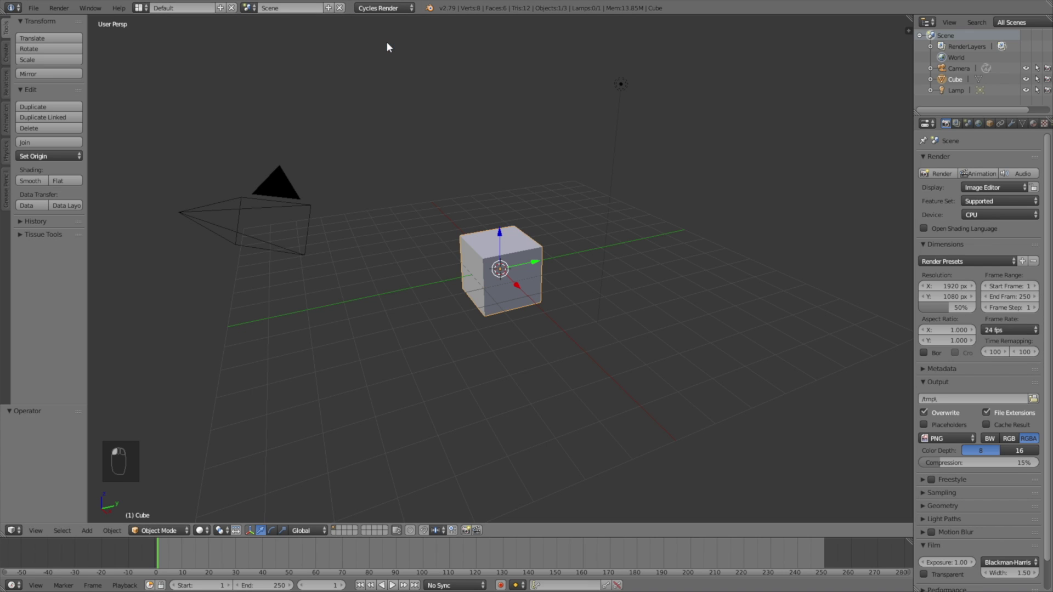
pyautogui.press('x')
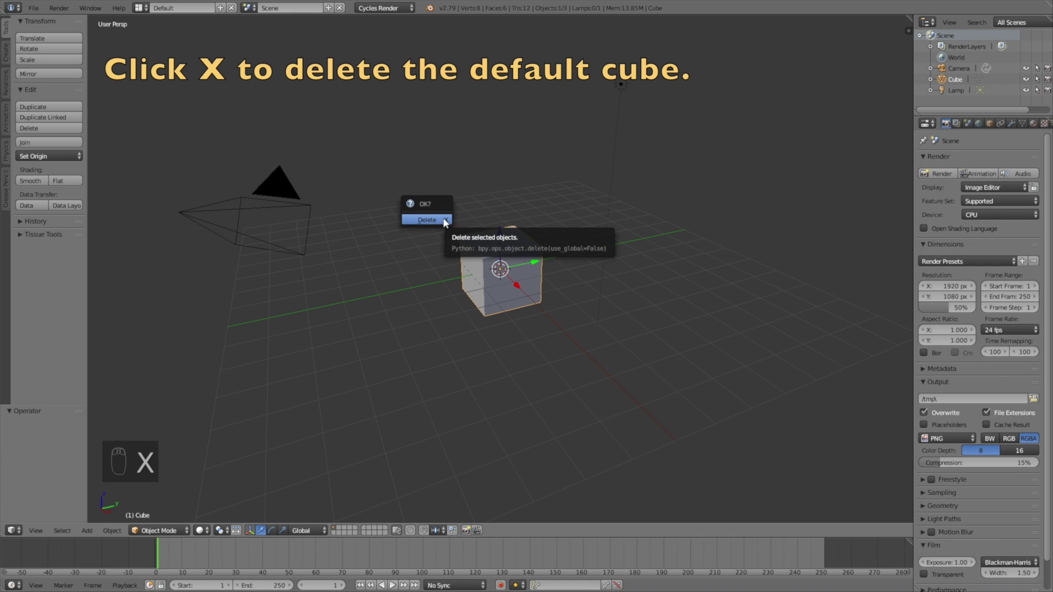
pyautogui.click(442, 217)
# - Add a Suzanne monkey and scale it up to 1.869
pyautogui.click(6, 53)
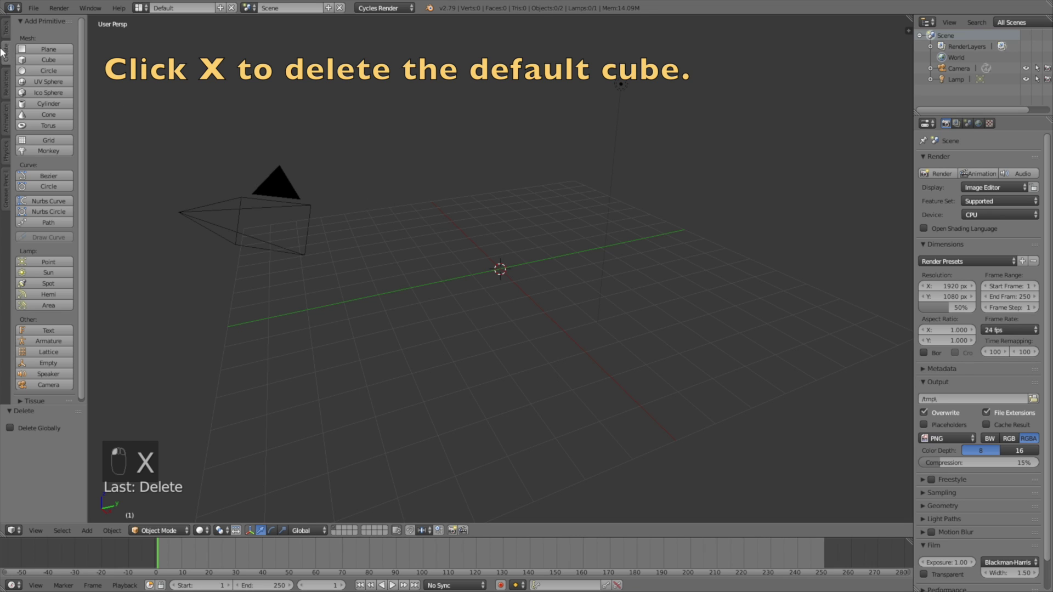
pyautogui.click(49, 151)
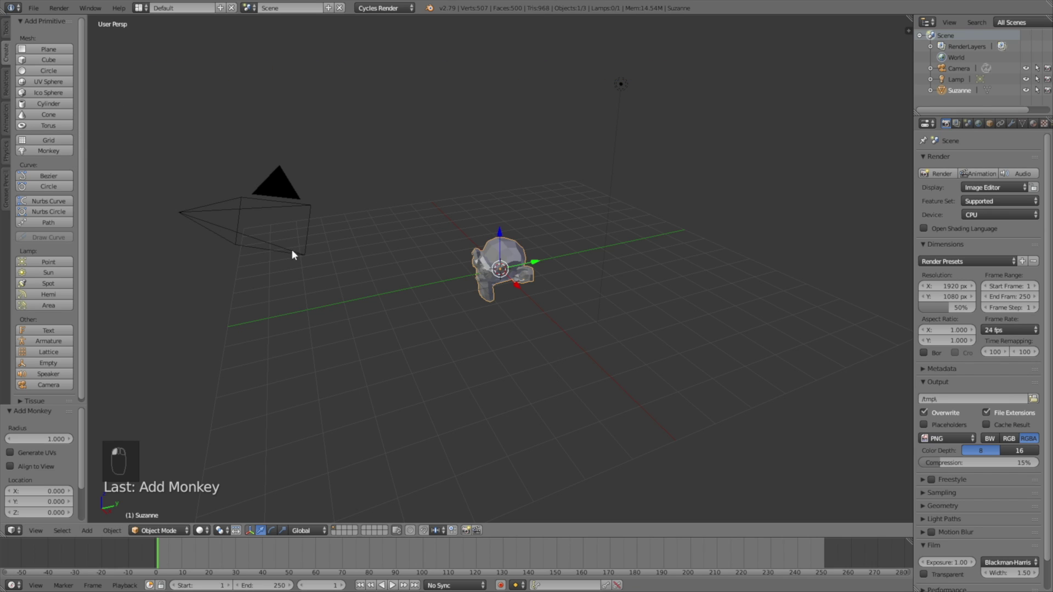
pyautogui.press('s')
pyautogui.click(596, 235)
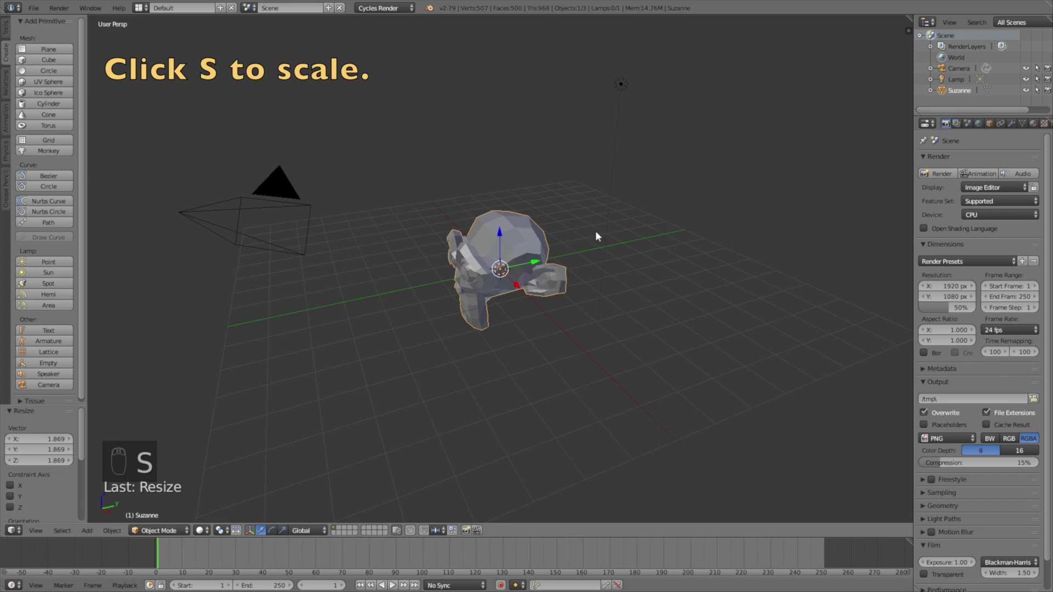
pyautogui.moveTo(626, 240); pyautogui.dragTo(662, 214, button='middle')
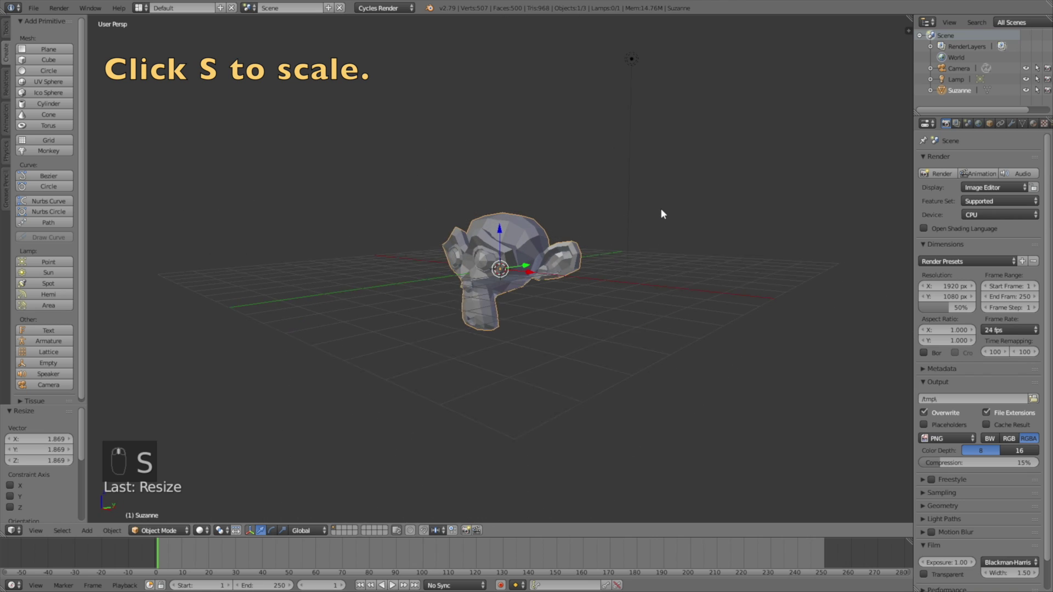
# - Add a Subdivision Surface modifier to Suzanne with viewport level 2
pyautogui.click(1012, 126)
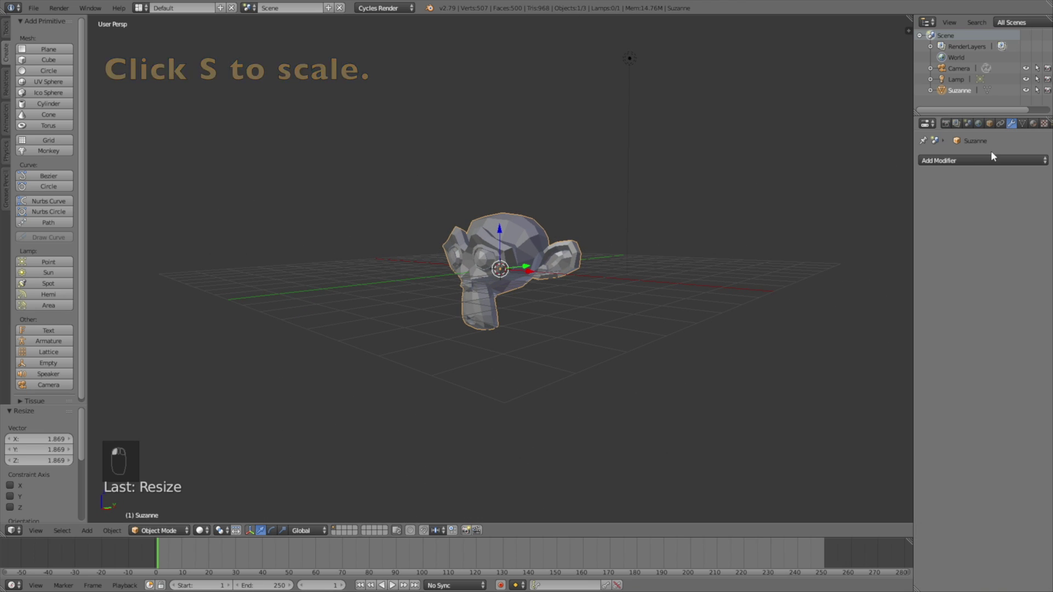
pyautogui.click(964, 161)
pyautogui.click(839, 342)
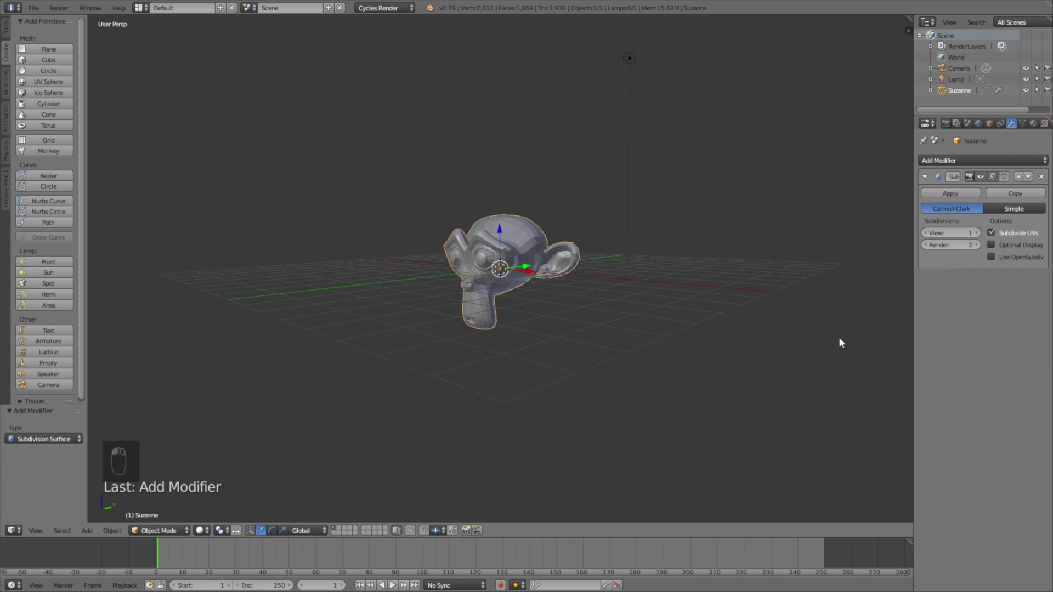
pyautogui.click(977, 233)
pyautogui.scroll(4, 600, 247)
pyautogui.moveTo(733, 275); pyautogui.dragTo(530, 237, button='middle')
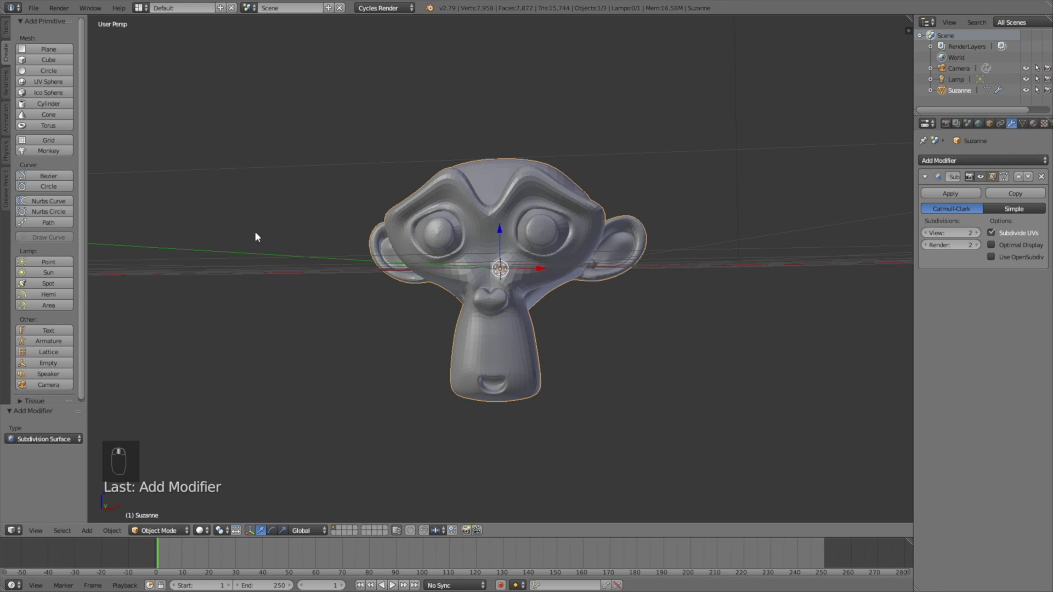
# - Shade Suzanne smooth and apply the Subdivision Surface modifier
pyautogui.click(5, 27)
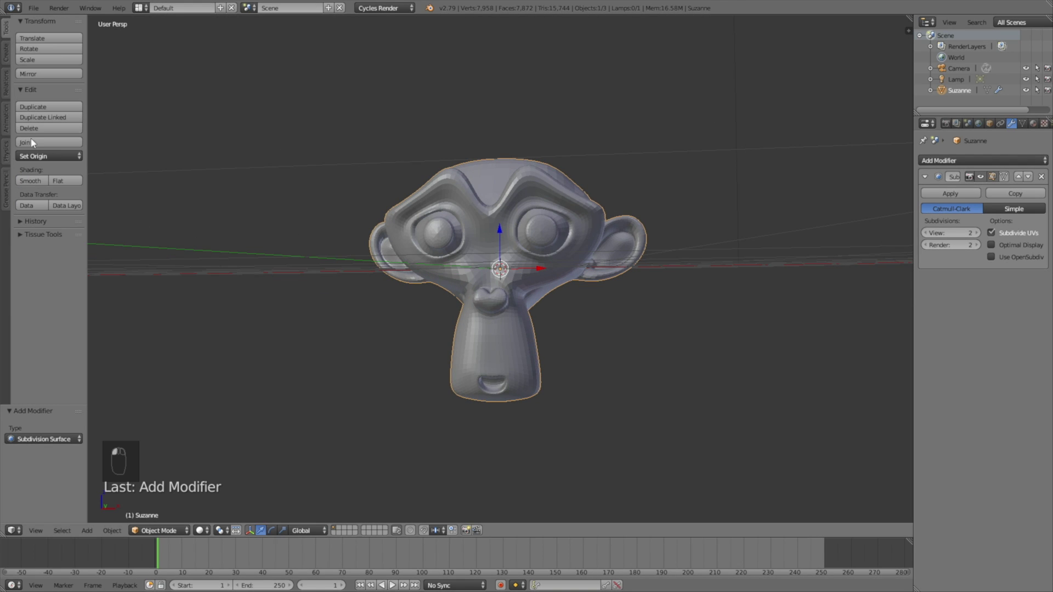
pyautogui.click(34, 178)
pyautogui.moveTo(574, 242); pyautogui.dragTo(676, 235, button='middle')
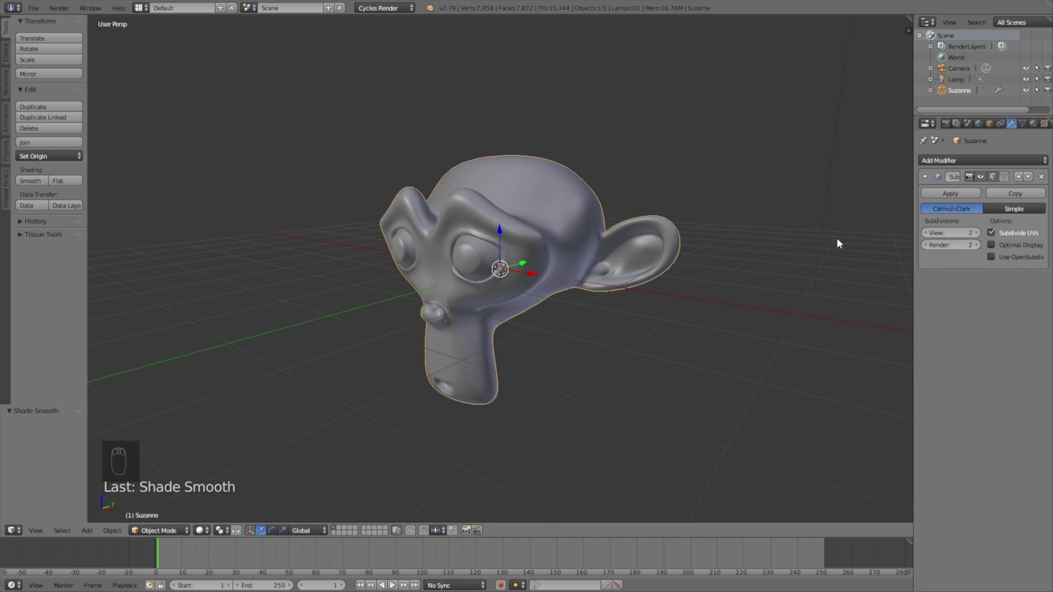
pyautogui.click(950, 194)
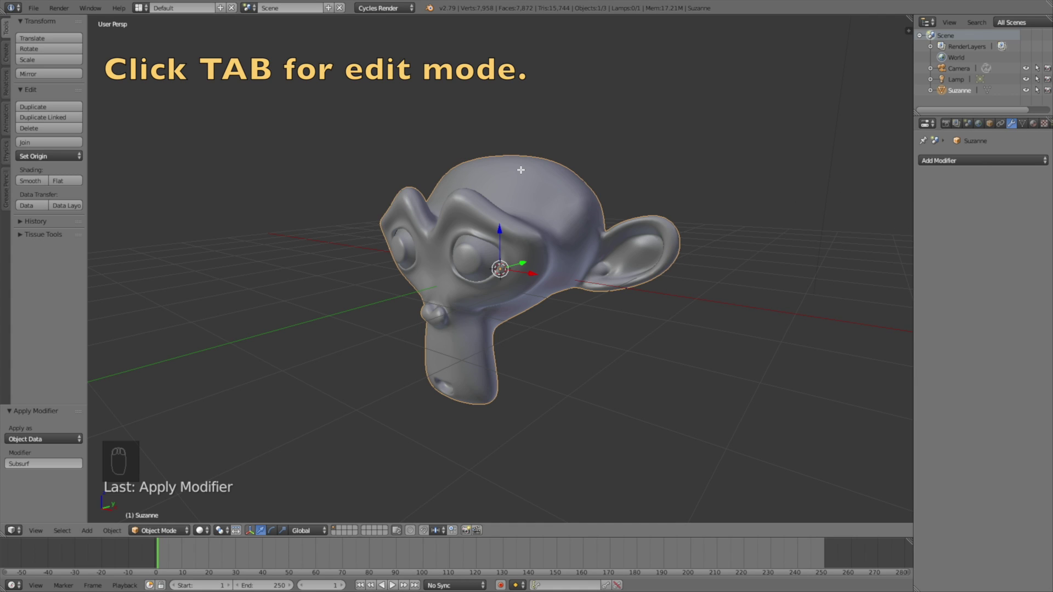
# - Enter Edit Mode and unwrap Suzanne's mesh with U > Unwrap
pyautogui.press('Tab')
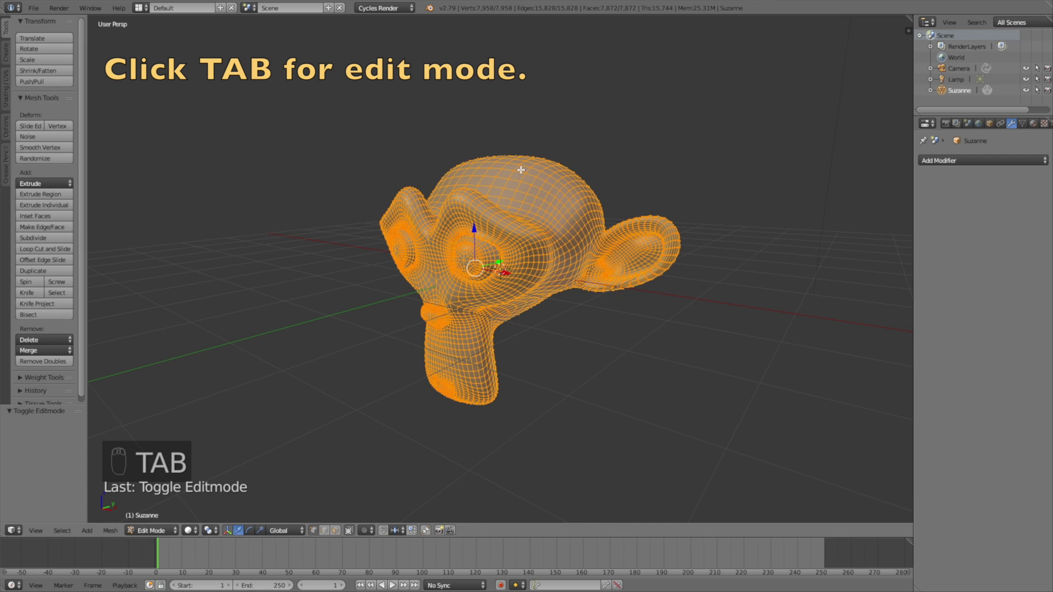
pyautogui.click(163, 531)
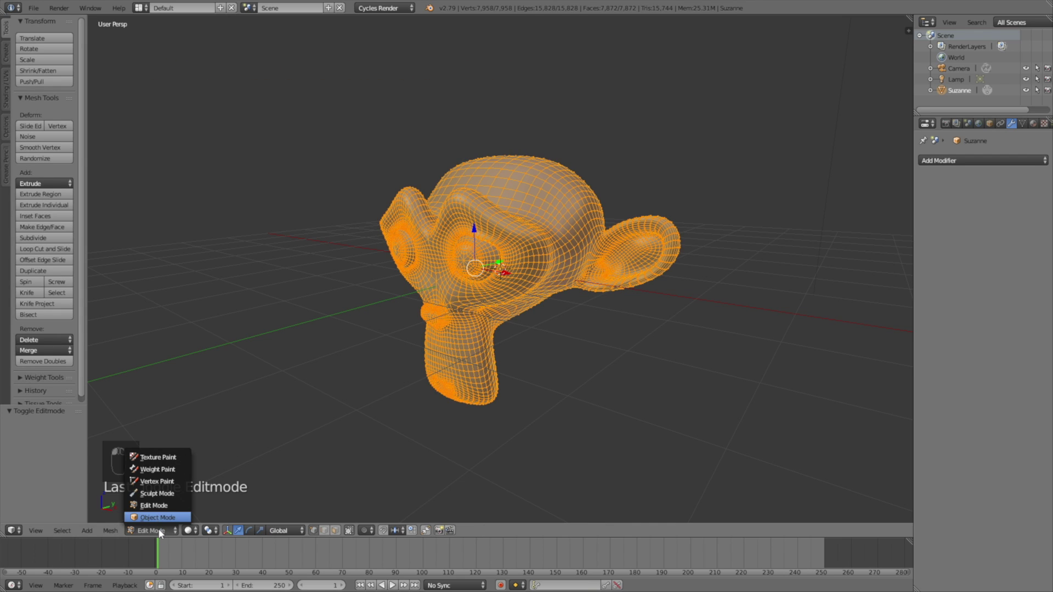
pyautogui.press('Escape')
pyautogui.press('u')
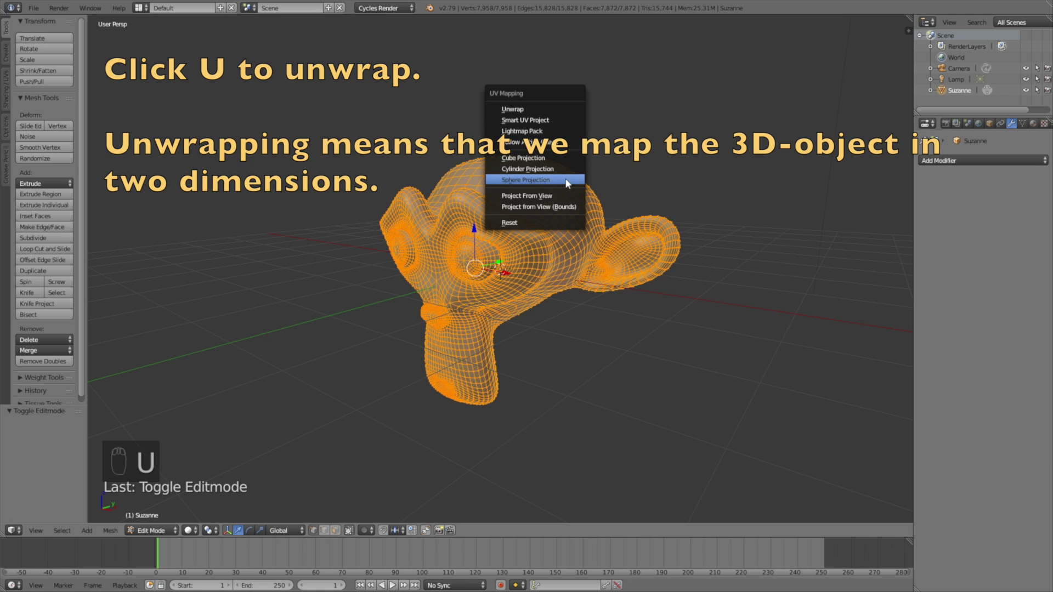
pyautogui.click(565, 111)
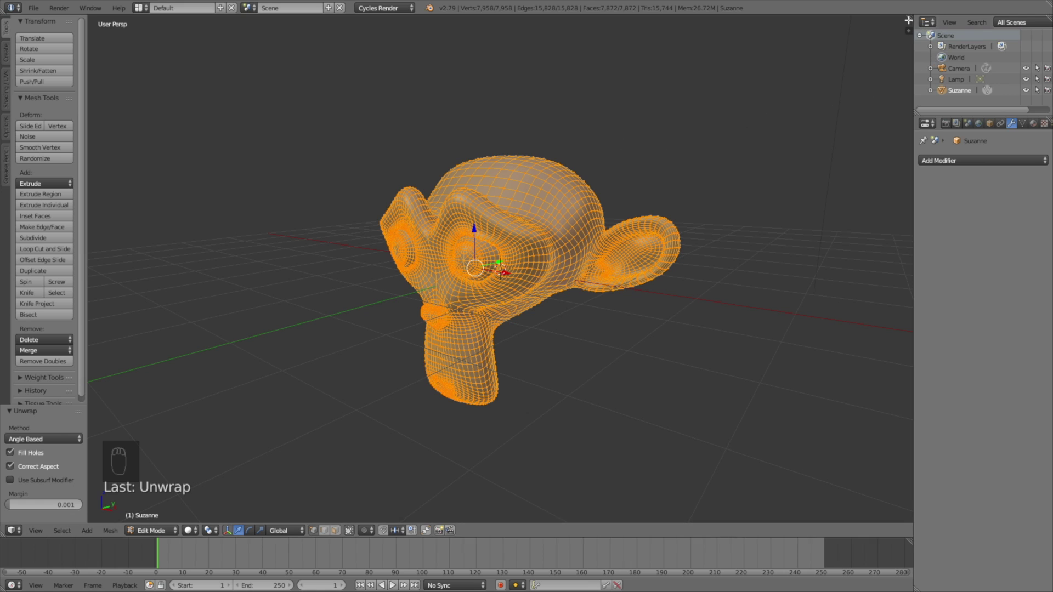
# - Split the viewport and set the new right-hand area to the UV/Image Editor
pyautogui.moveTo(908, 31); pyautogui.dragTo(613, 160)
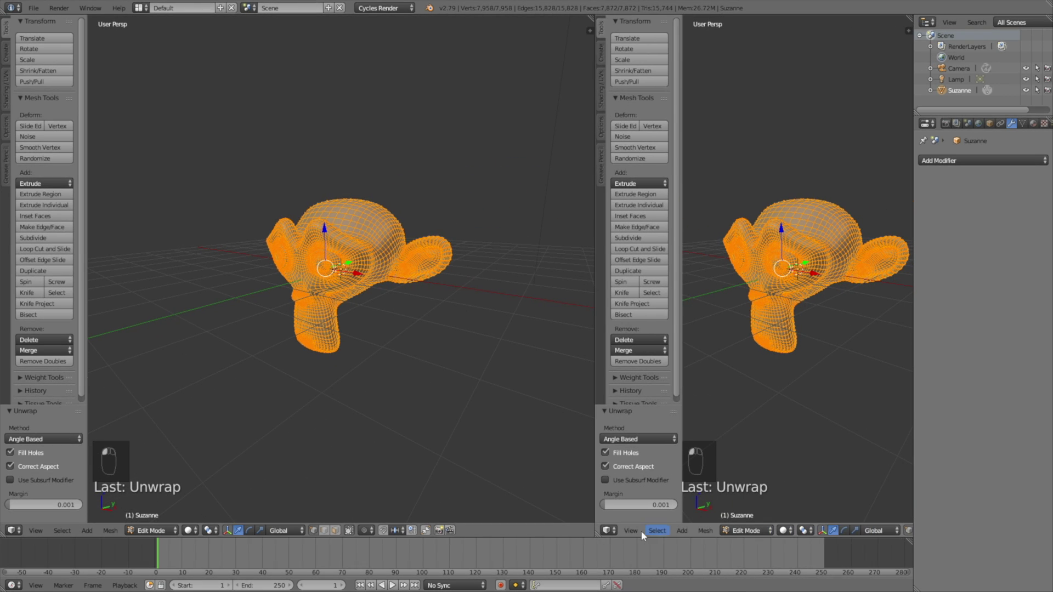
pyautogui.click(608, 530)
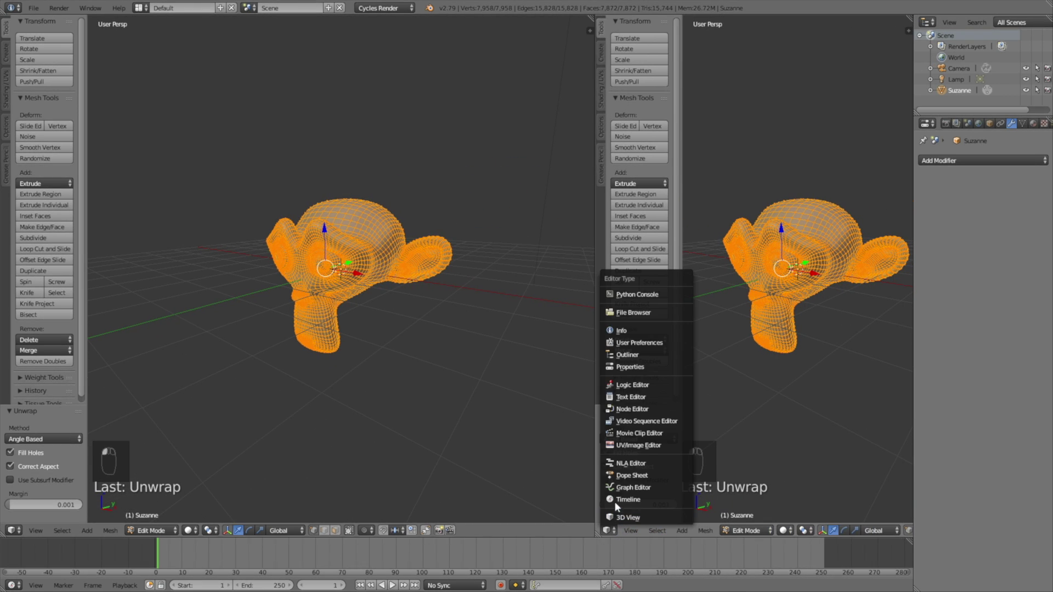
pyautogui.click(636, 447)
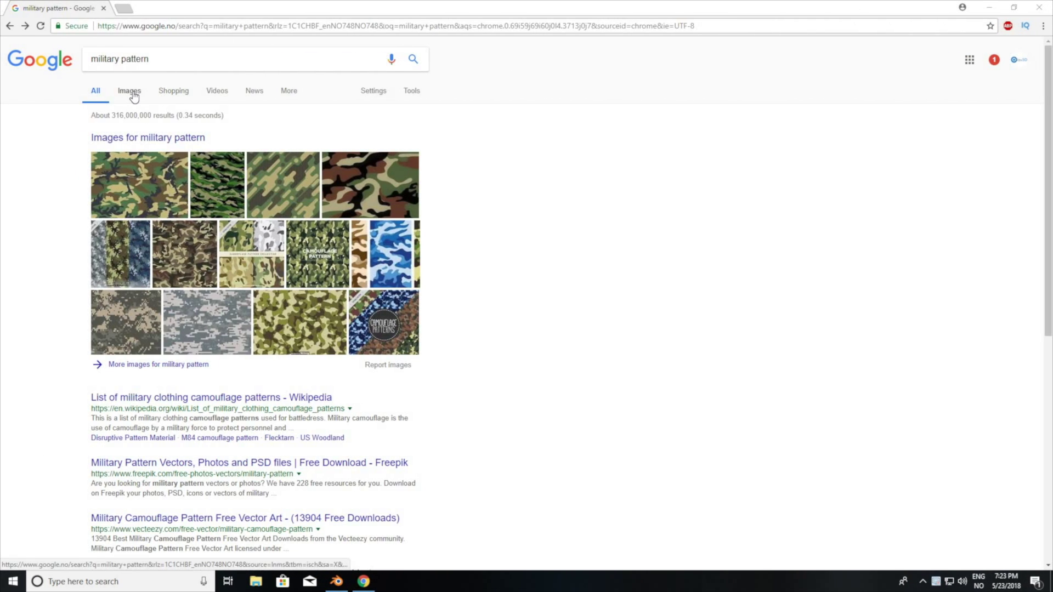
# - From Google Images results for 'military pattern', open the PSDgraphics camouflage pattern page
pyautogui.click(131, 92)
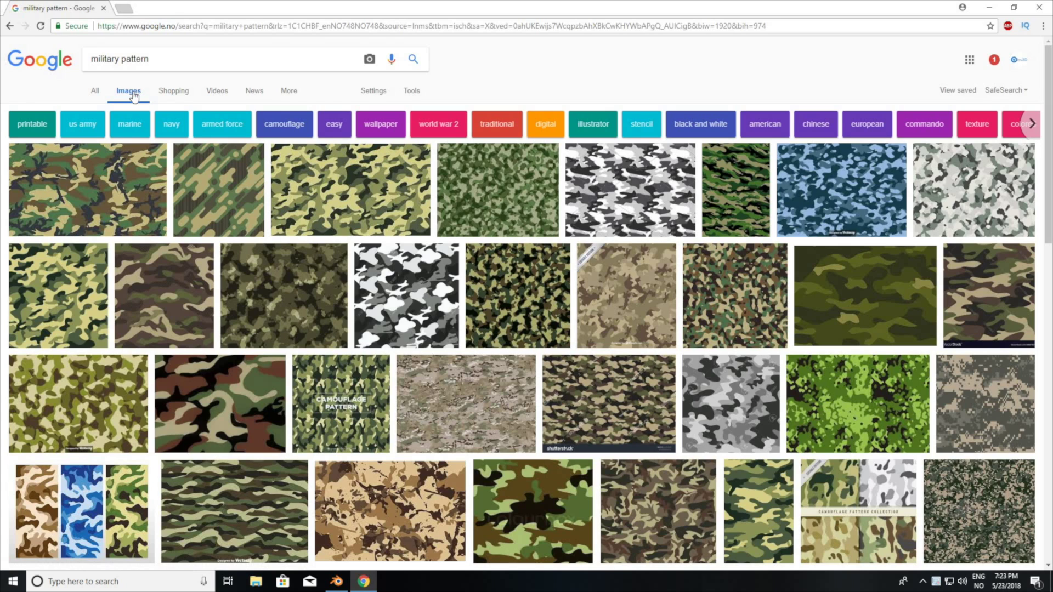
pyautogui.click(499, 219)
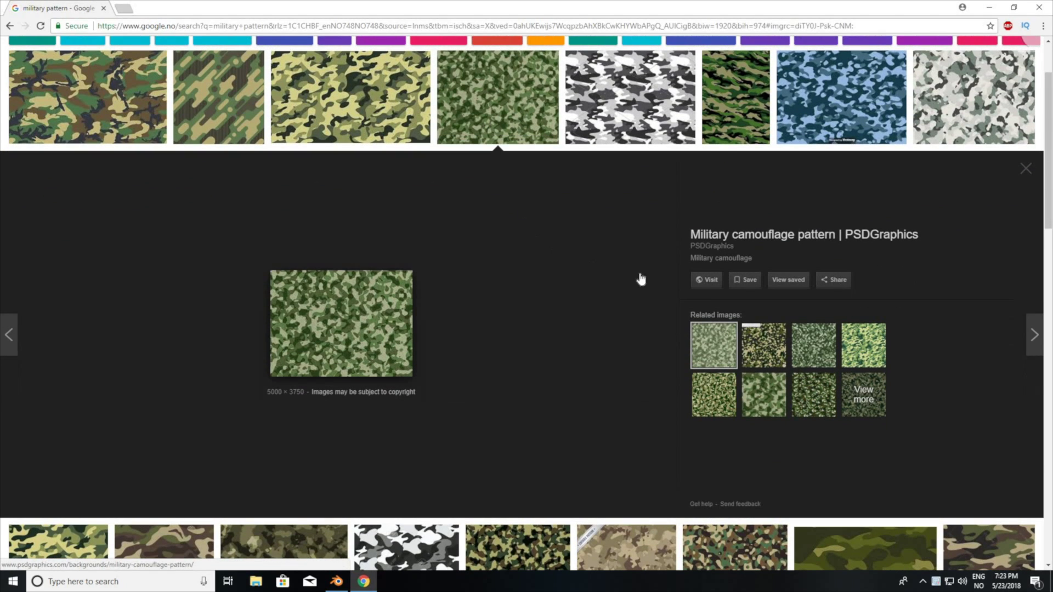
pyautogui.click(771, 235)
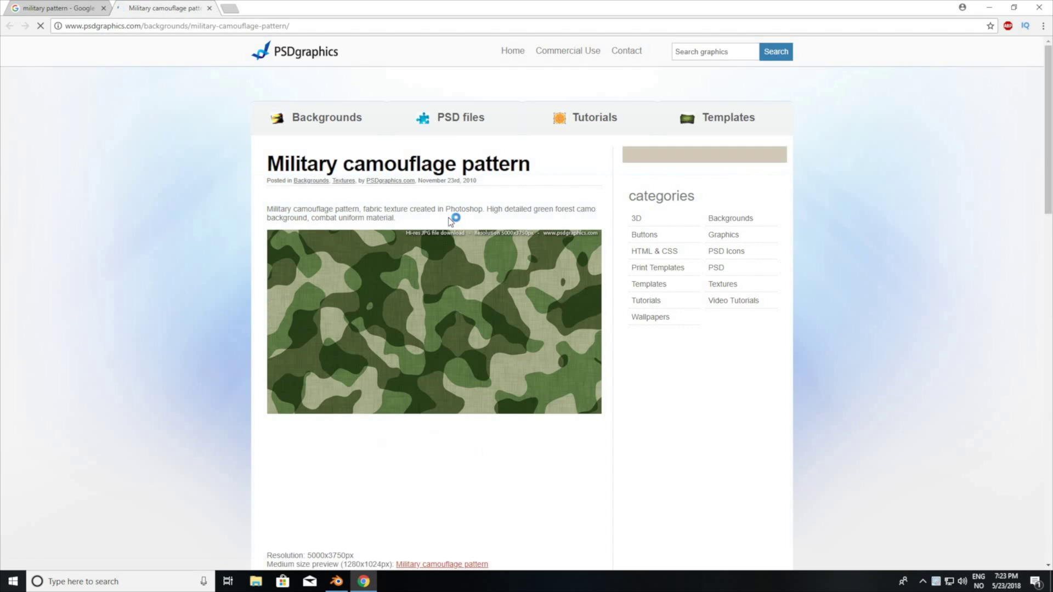
pyautogui.scroll(-7, 447, 217)
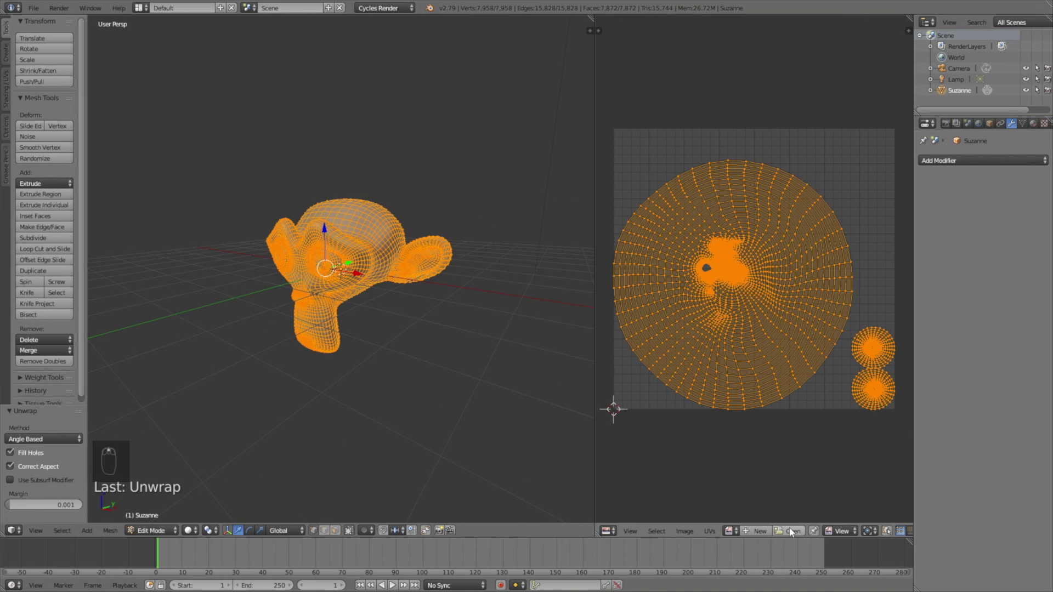
# - Load military-camouflage.jpg from Downloads into the UV/Image editor and zoom out
pyautogui.click(791, 532)
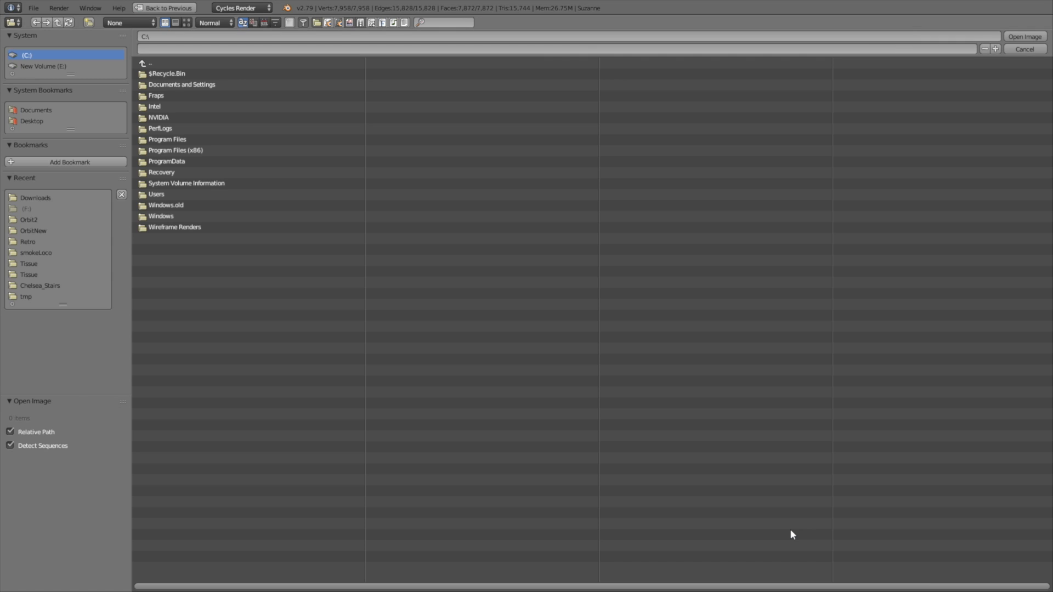
pyautogui.click(45, 198)
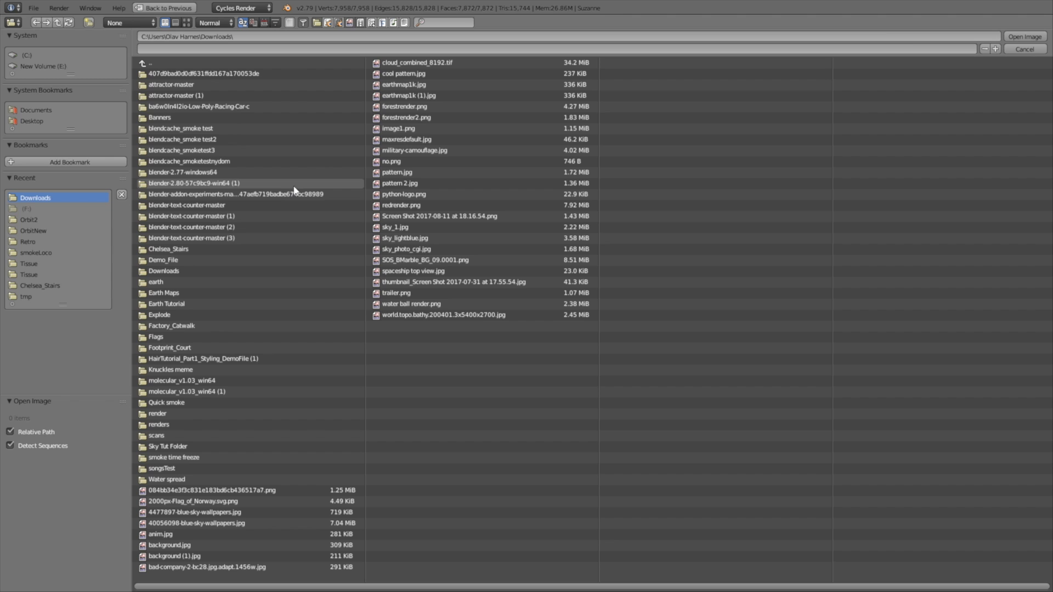
pyautogui.click(415, 151)
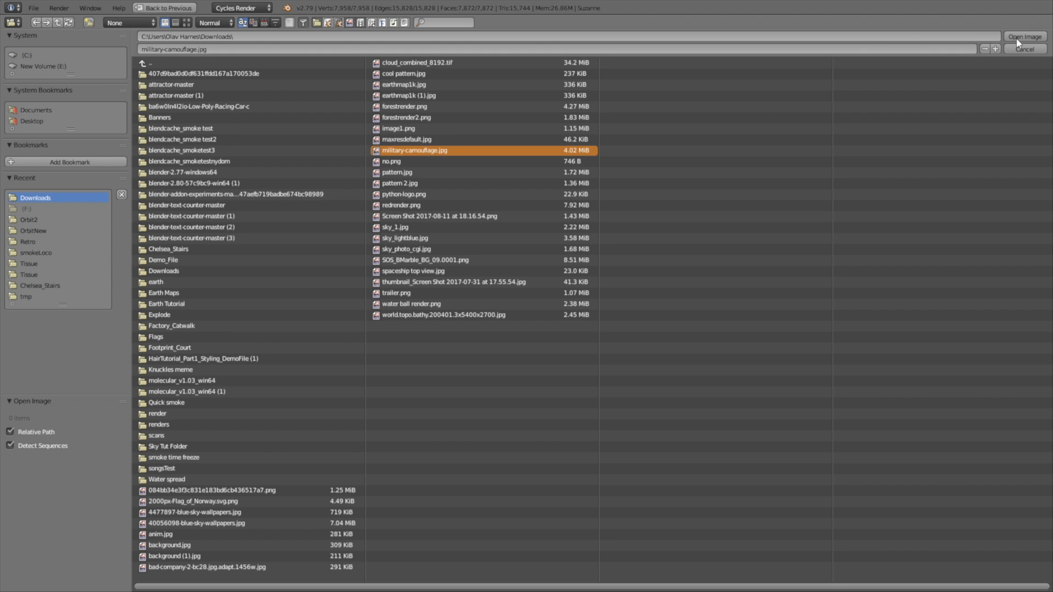
pyautogui.click(1025, 36)
pyautogui.scroll(-8, 746, 250)
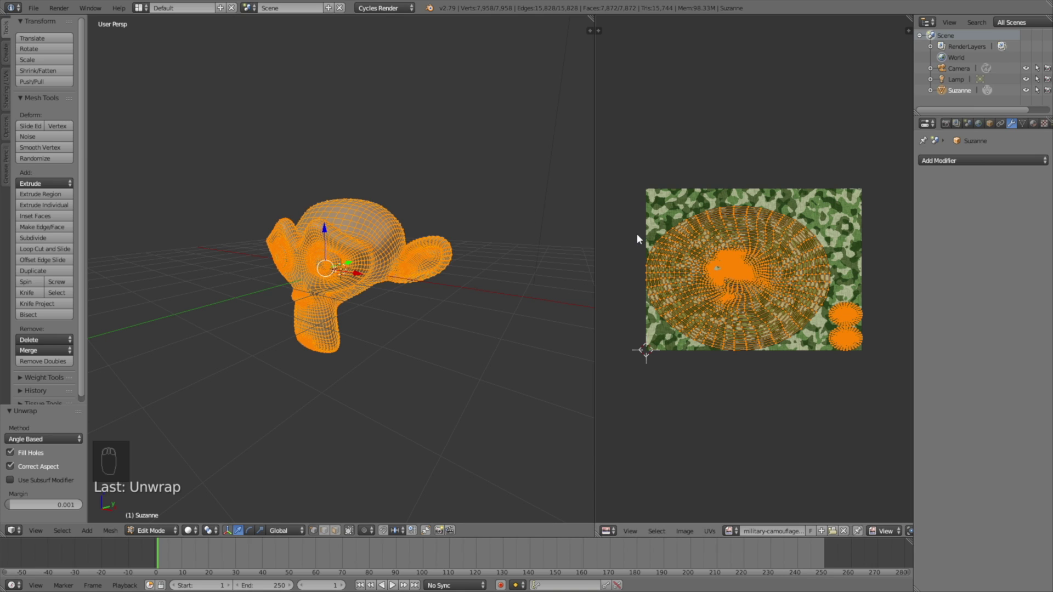
# - Reproject Suzanne's UVs, trying Cube and Cylinder before settling on Sphere Projection
pyautogui.scroll(-3, 446, 228)
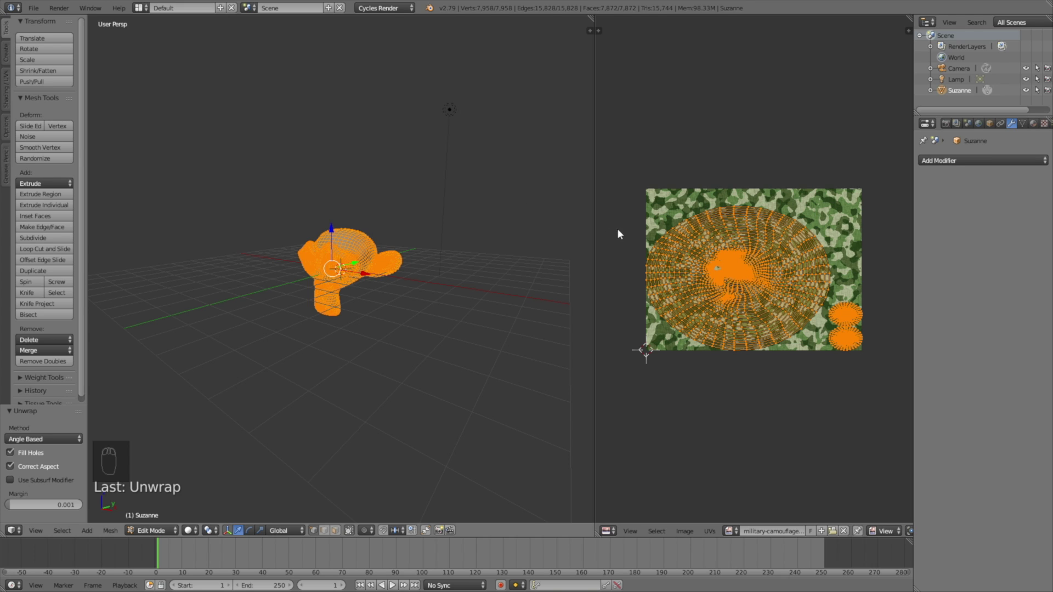
pyautogui.press('u')
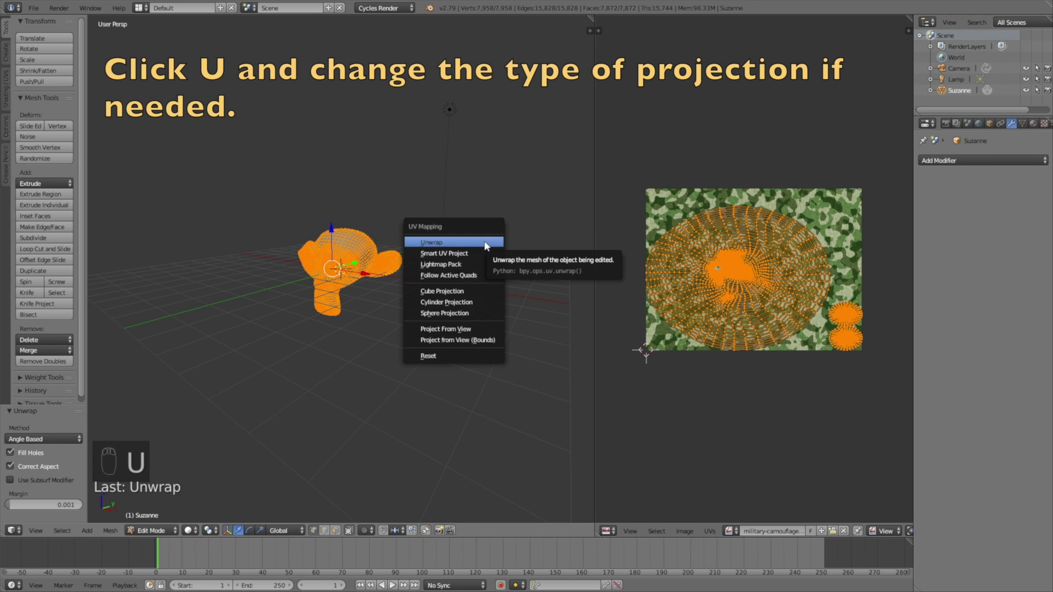
pyautogui.click(470, 292)
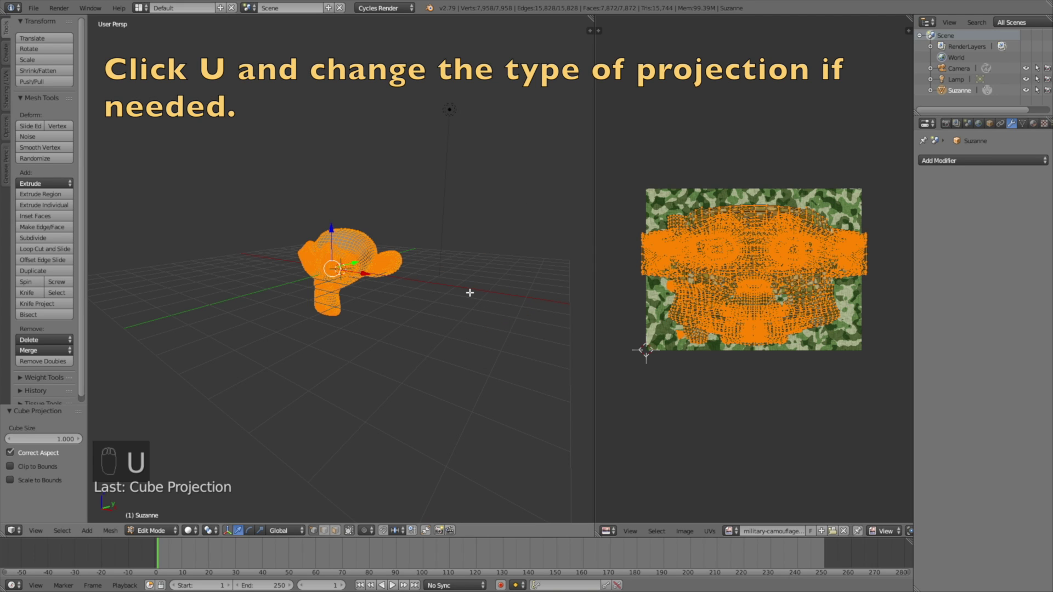
pyautogui.press('u')
pyautogui.click(470, 303)
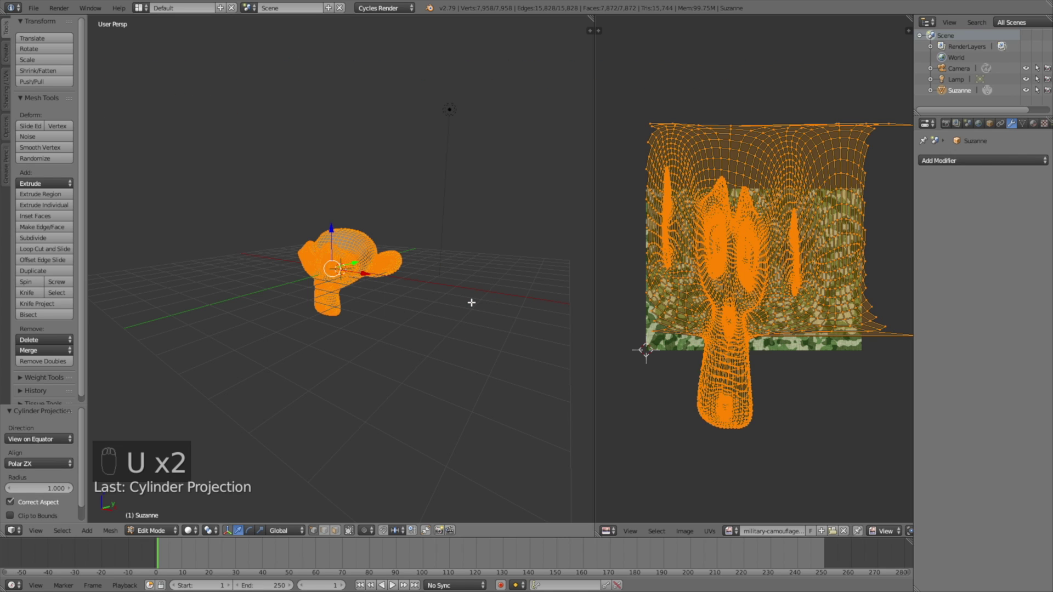
pyautogui.press('u')
pyautogui.click(471, 311)
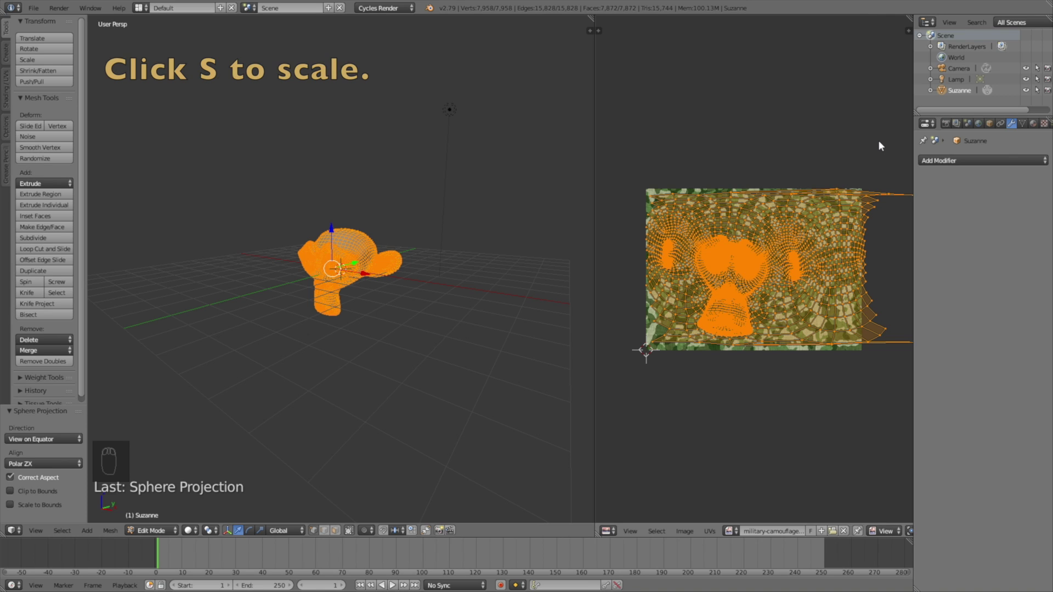
# - Scale the UVs to 0.809 and shift them -0.159 along X
pyautogui.press('s')
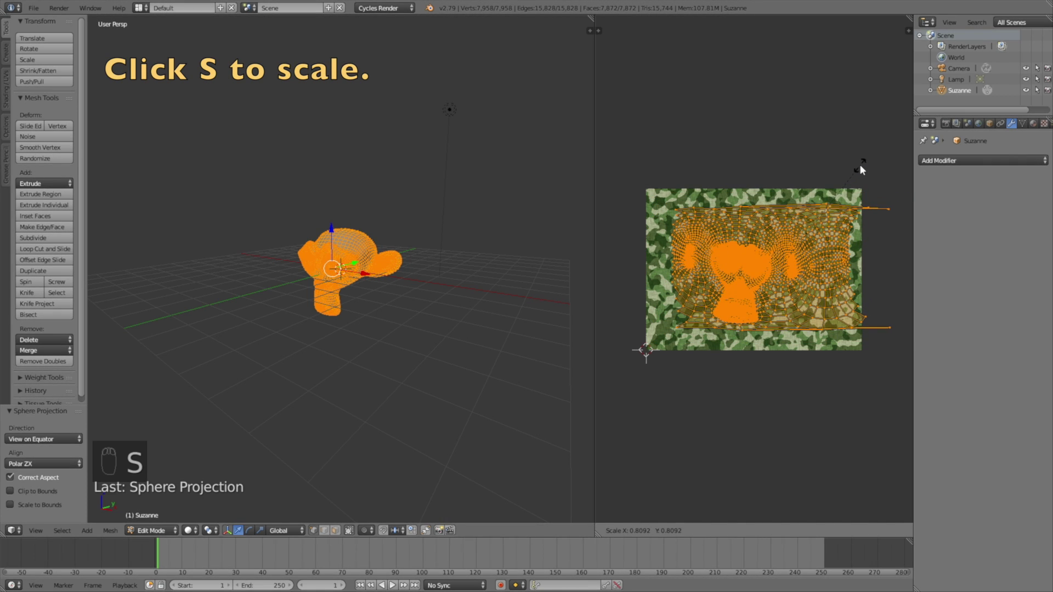
pyautogui.click(861, 171)
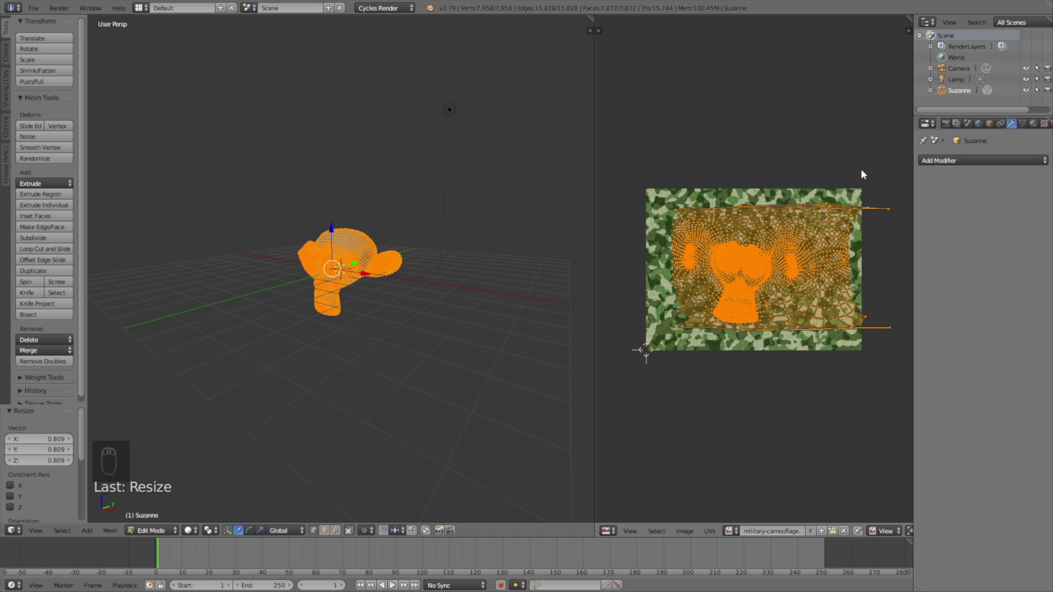
pyautogui.press('g')
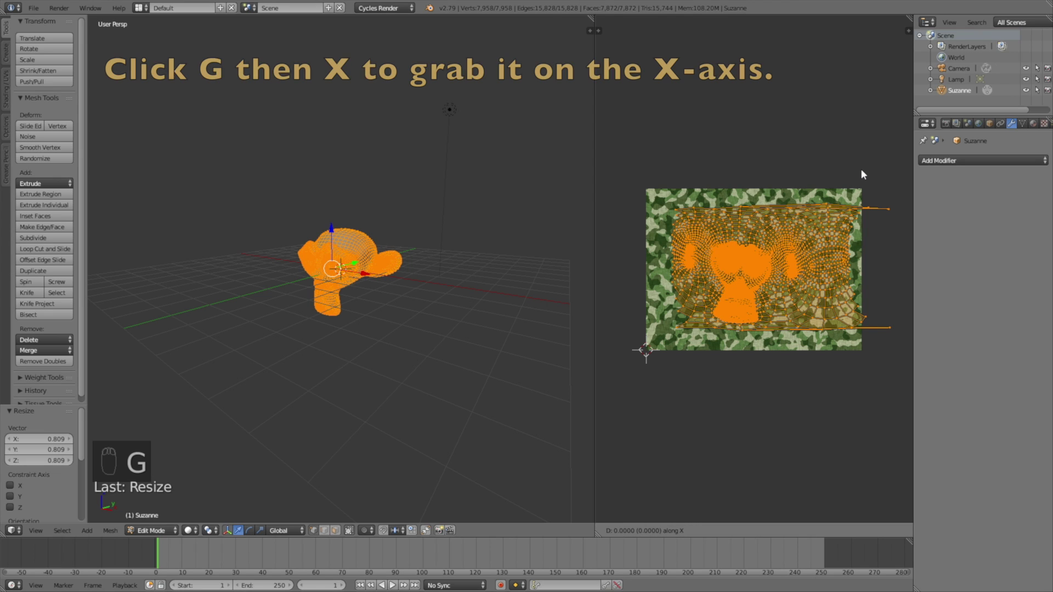
pyautogui.press('x')
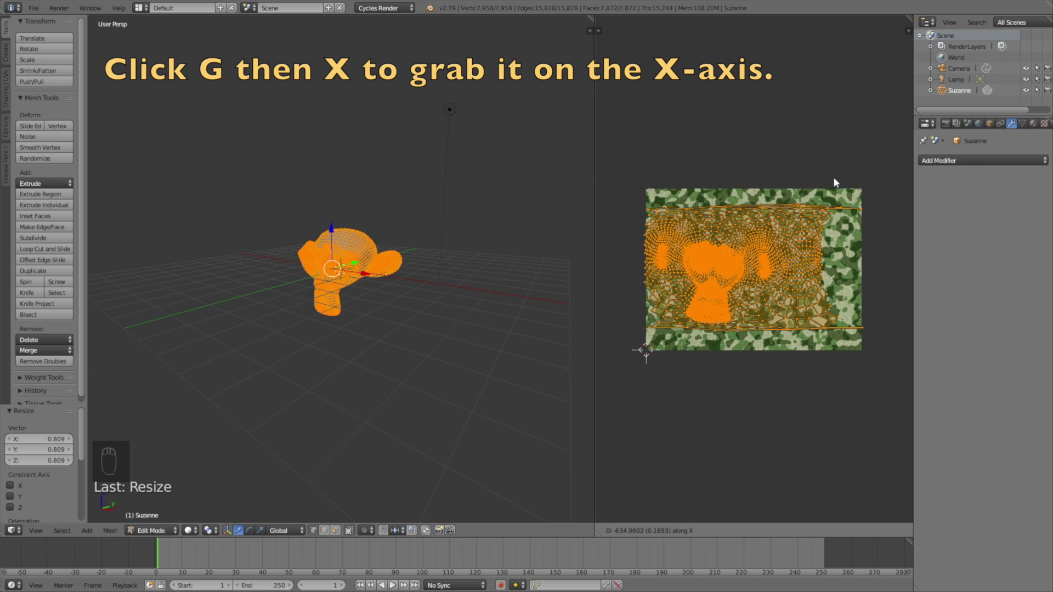
pyautogui.click(834, 176)
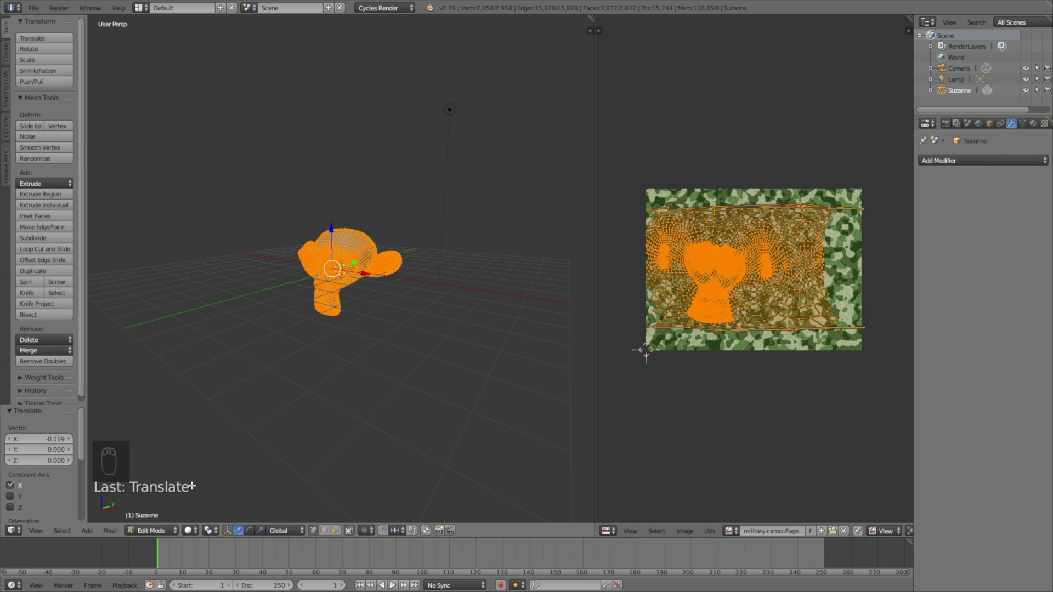
# - Create a new material for Suzanne with a Glossy BSDF surface
pyautogui.click(164, 531)
pyautogui.click(1032, 124)
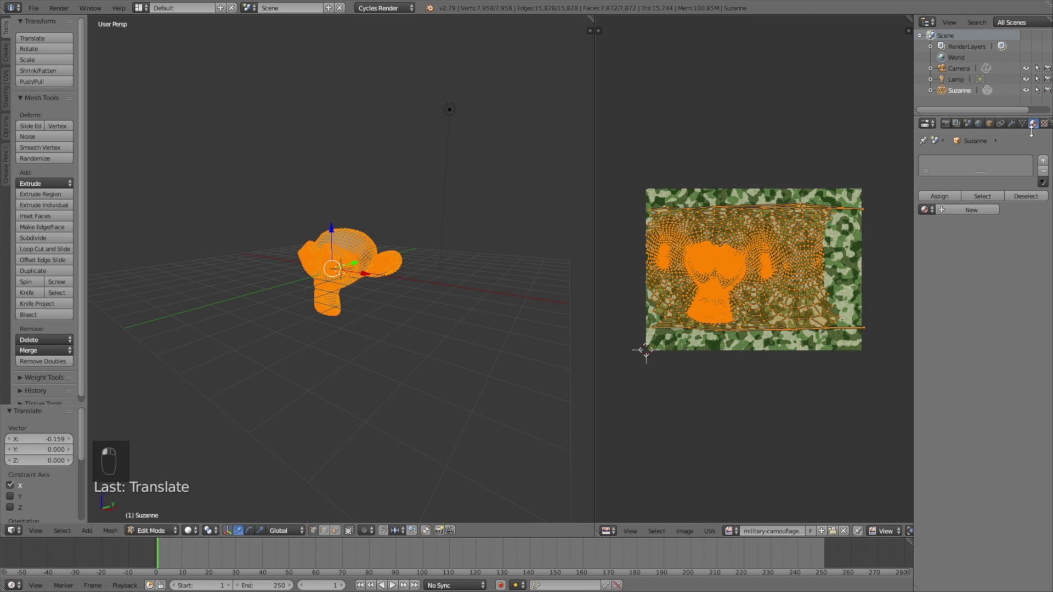
pyautogui.click(978, 210)
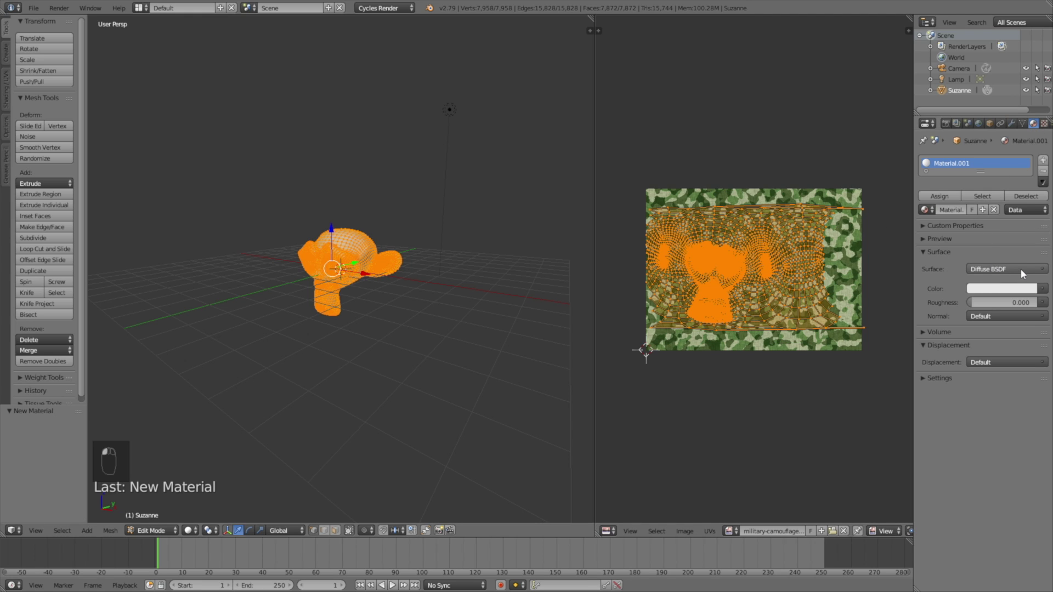
pyautogui.click(1044, 270)
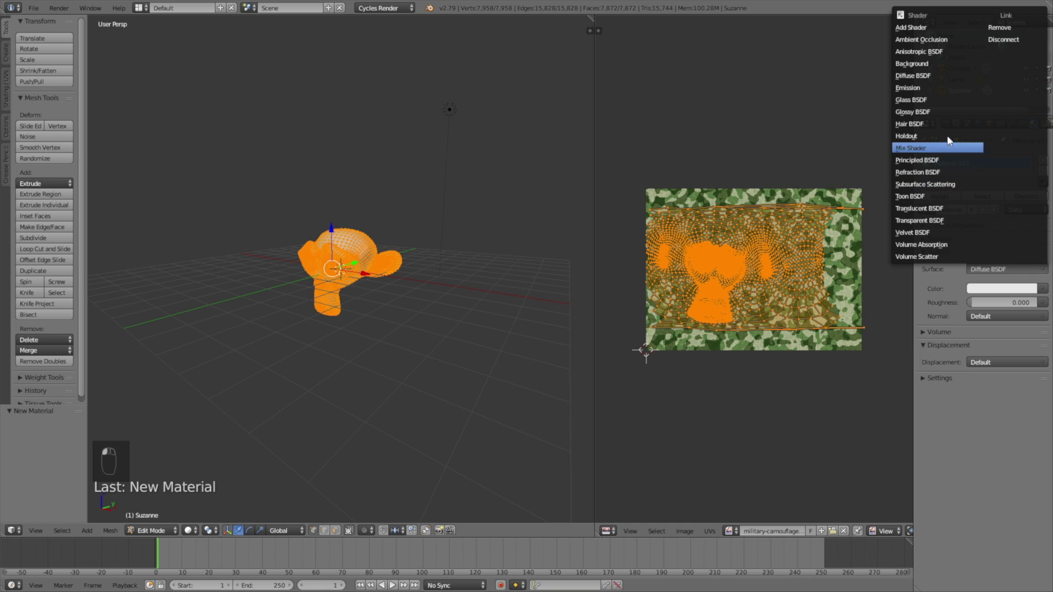
pyautogui.click(945, 111)
# - Drive the glossy colour with the military-camouflage.jpg image texture and set roughness 0.308
pyautogui.click(1042, 303)
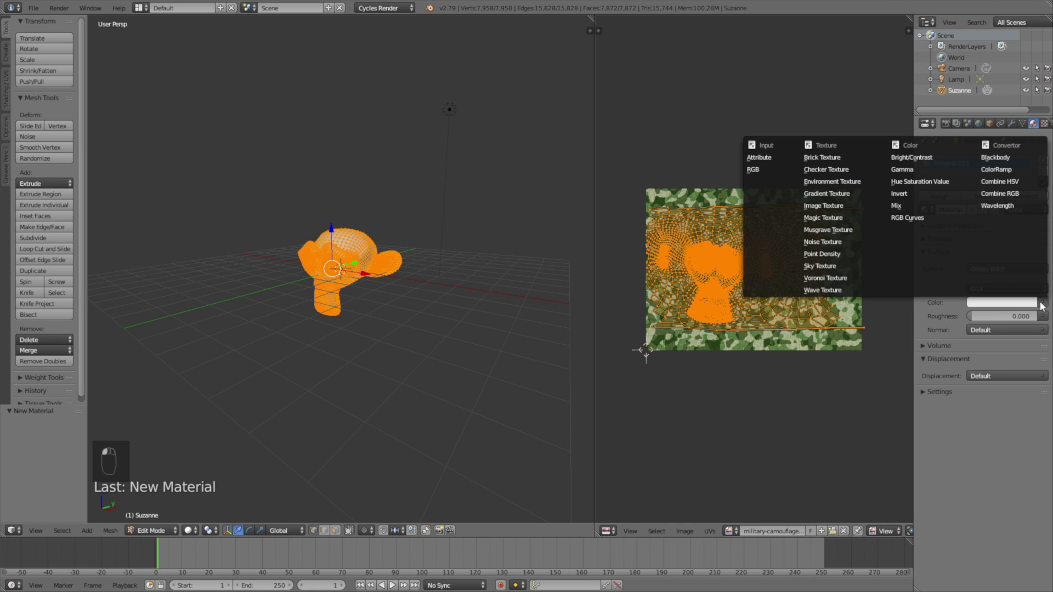
pyautogui.click(873, 206)
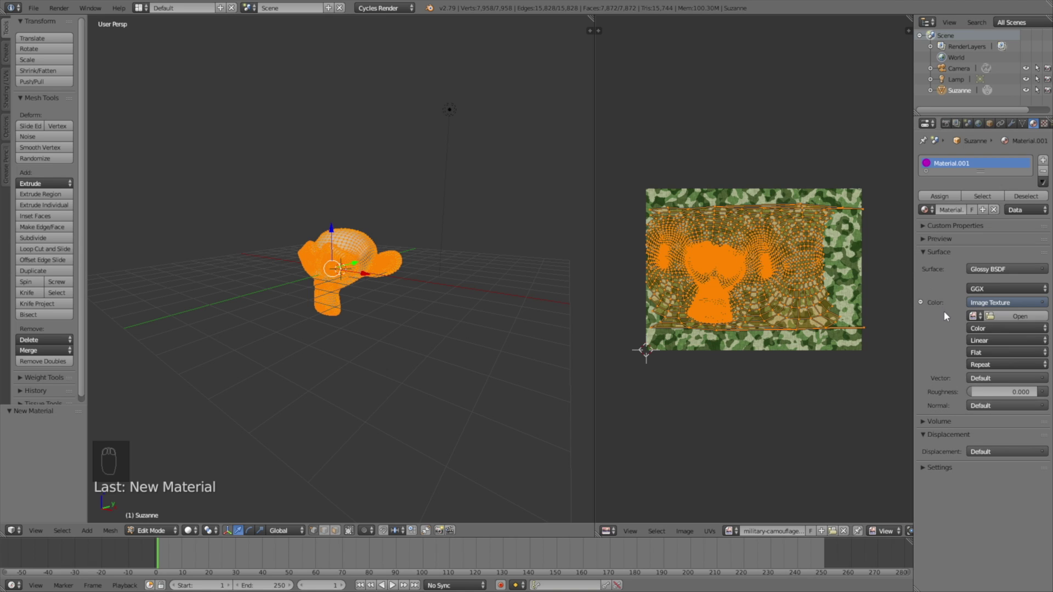
pyautogui.click(974, 317)
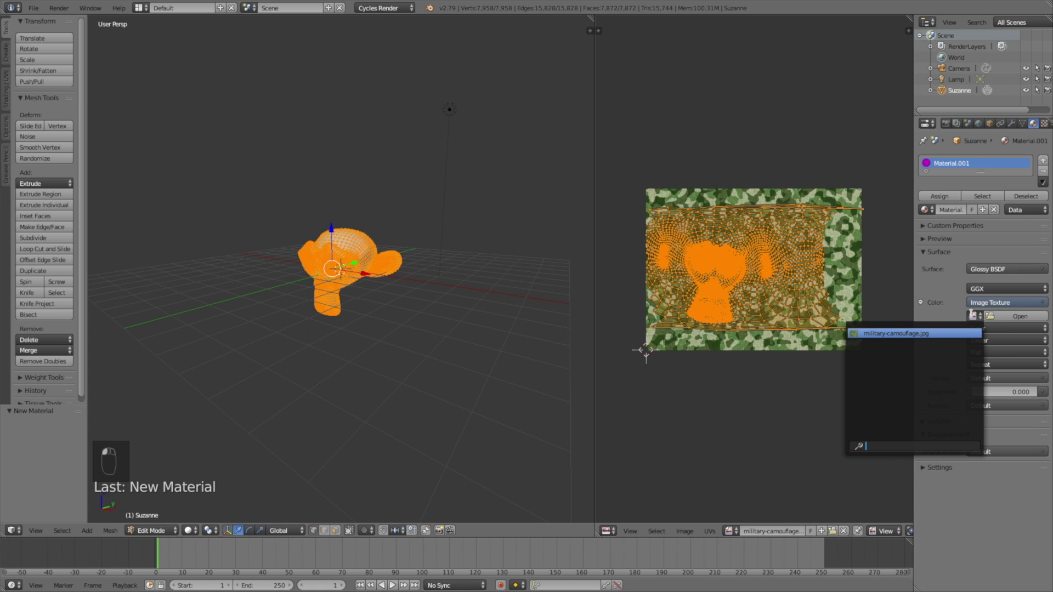
pyautogui.click(935, 333)
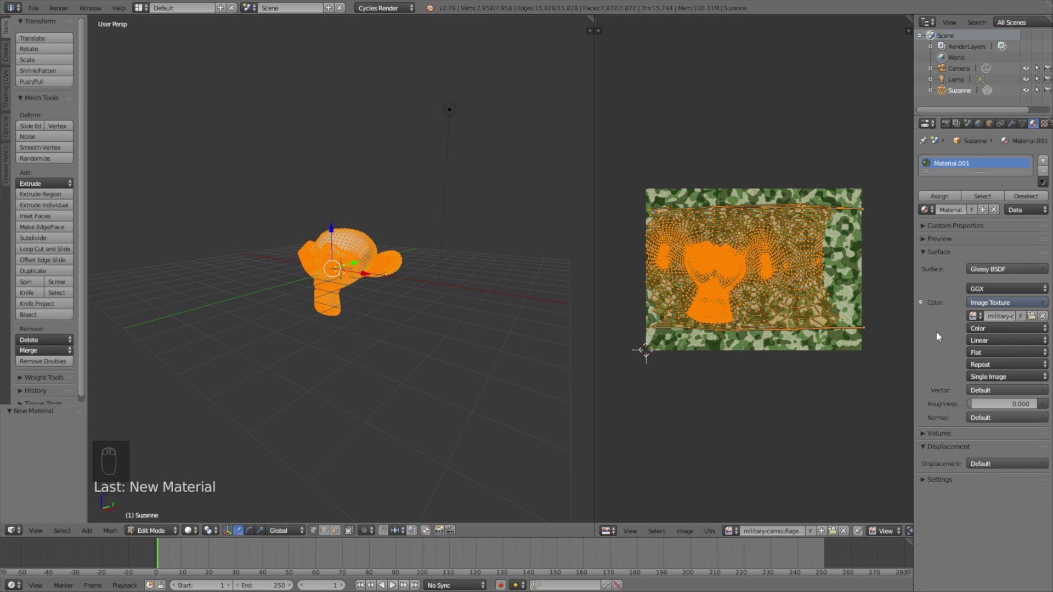
pyautogui.moveTo(975, 408); pyautogui.dragTo(983, 408)
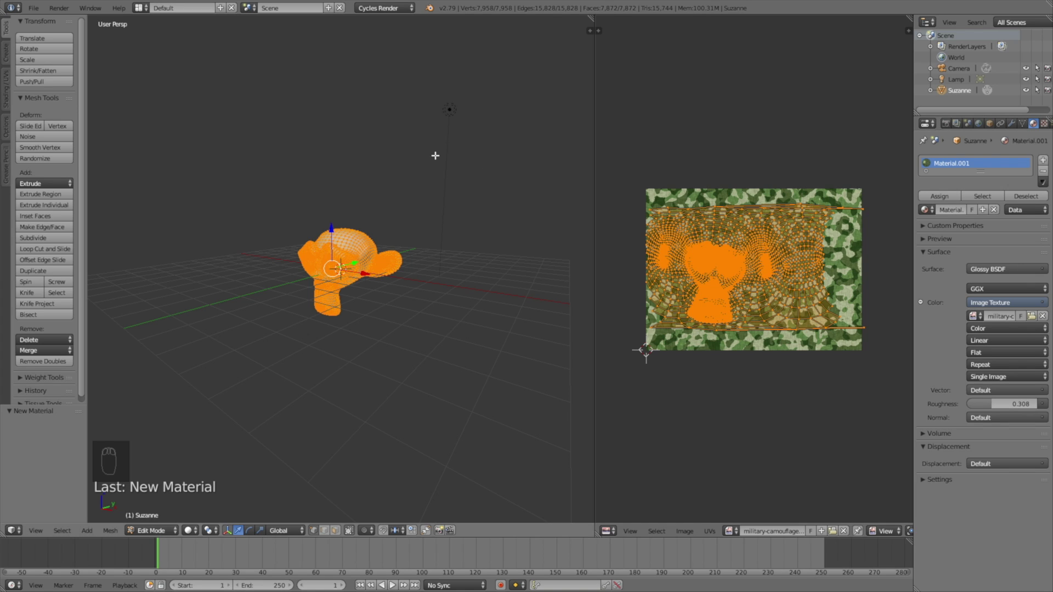
# - Make the lamp a Sun lamp with size 1 and node settings enabled
pyautogui.press('Tab')
pyautogui.rightClick(450, 109)
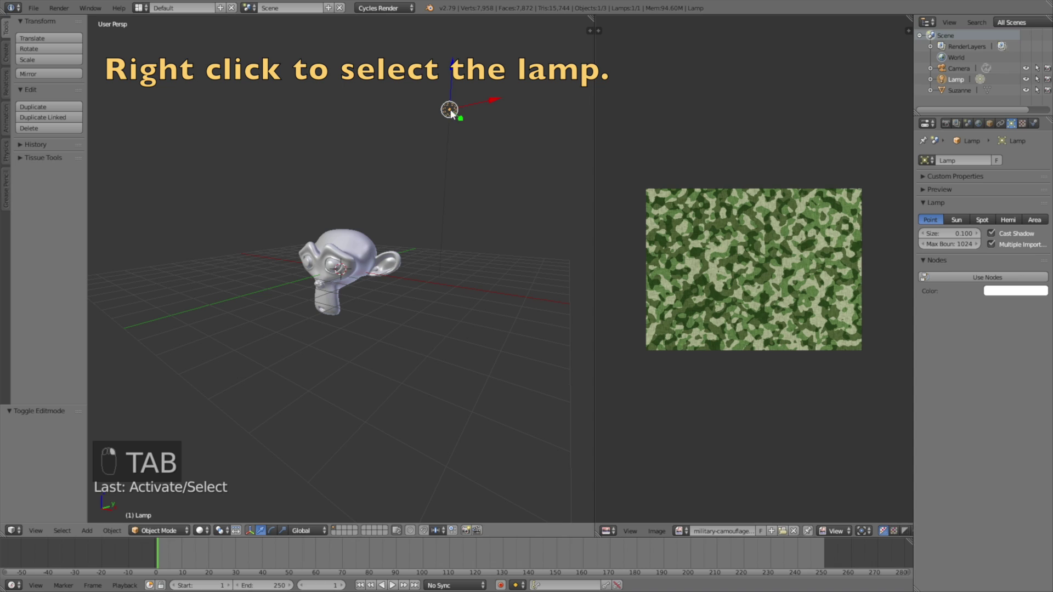
pyautogui.click(957, 219)
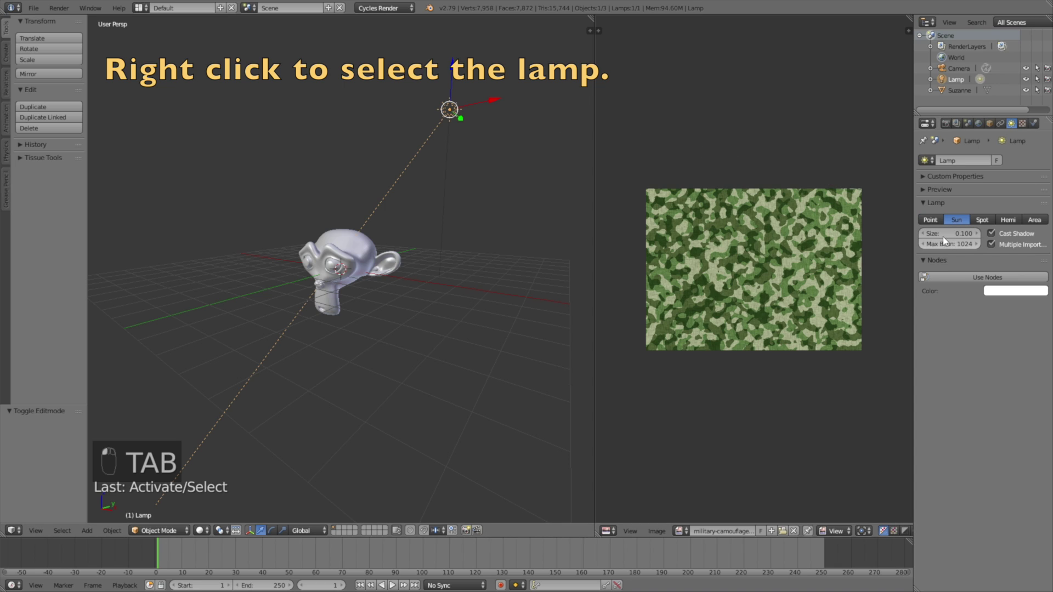
pyautogui.click(942, 234)
pyautogui.write('1')
pyautogui.press('Return')
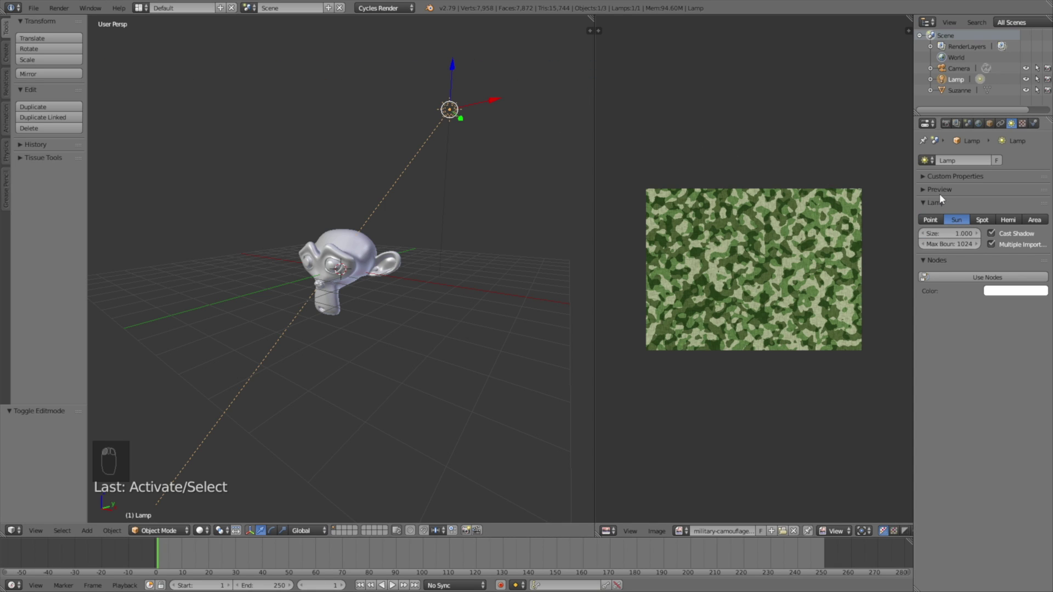
pyautogui.click(999, 278)
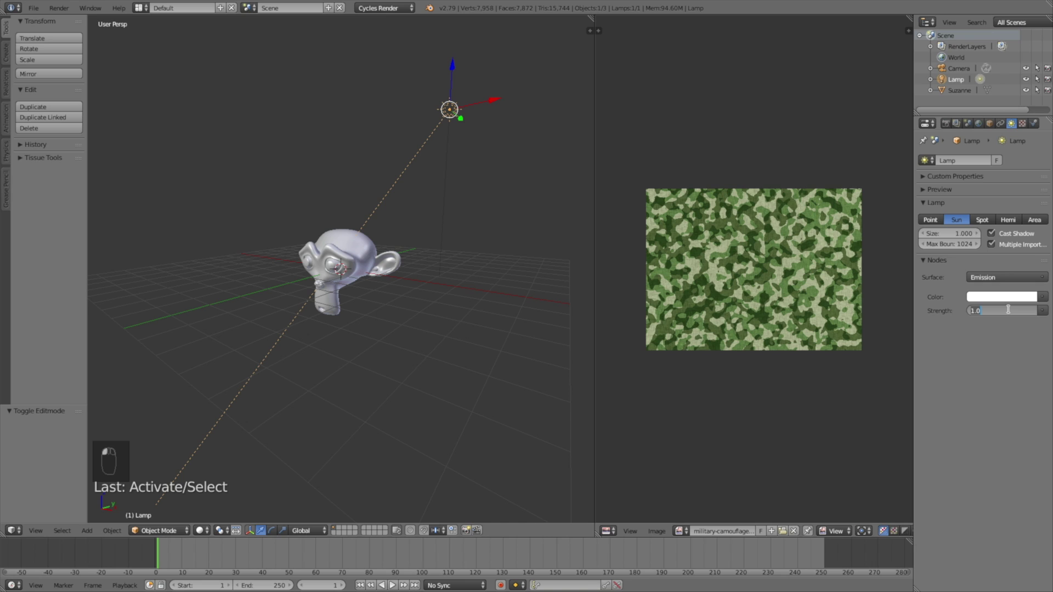
# - Move the sun lamp to a new position and rotate it 68.4°
pyautogui.moveTo(318, 190); pyautogui.dragTo(383, 223, button='middle')
pyautogui.press('g')
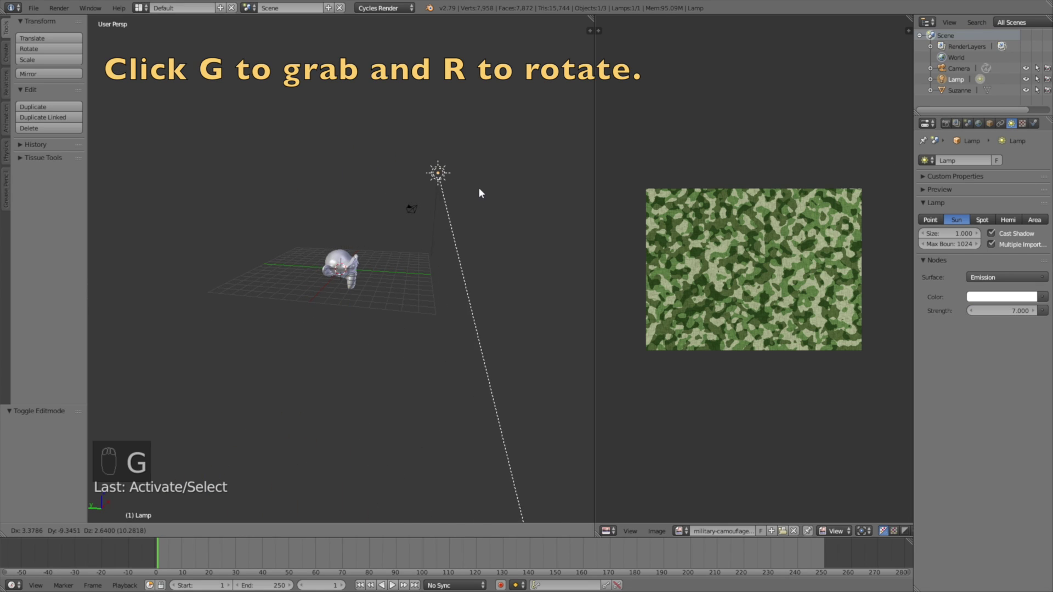
pyautogui.click(483, 193)
pyautogui.press('r')
pyautogui.click(433, 252)
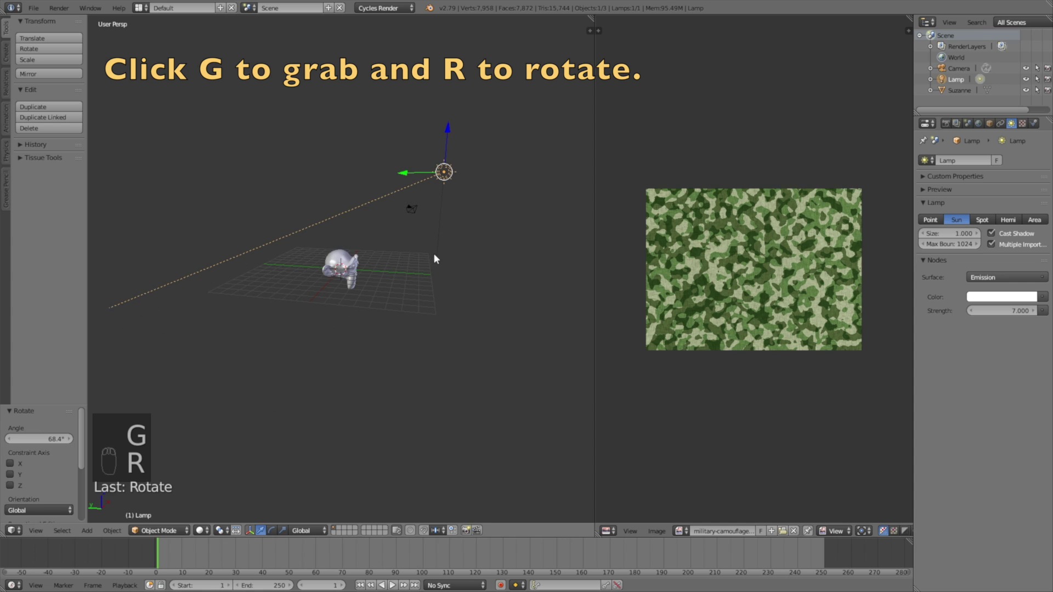
pyautogui.scroll(2, 433, 252)
pyautogui.moveTo(455, 254); pyautogui.dragTo(232, 412, button='middle')
pyautogui.click(200, 530)
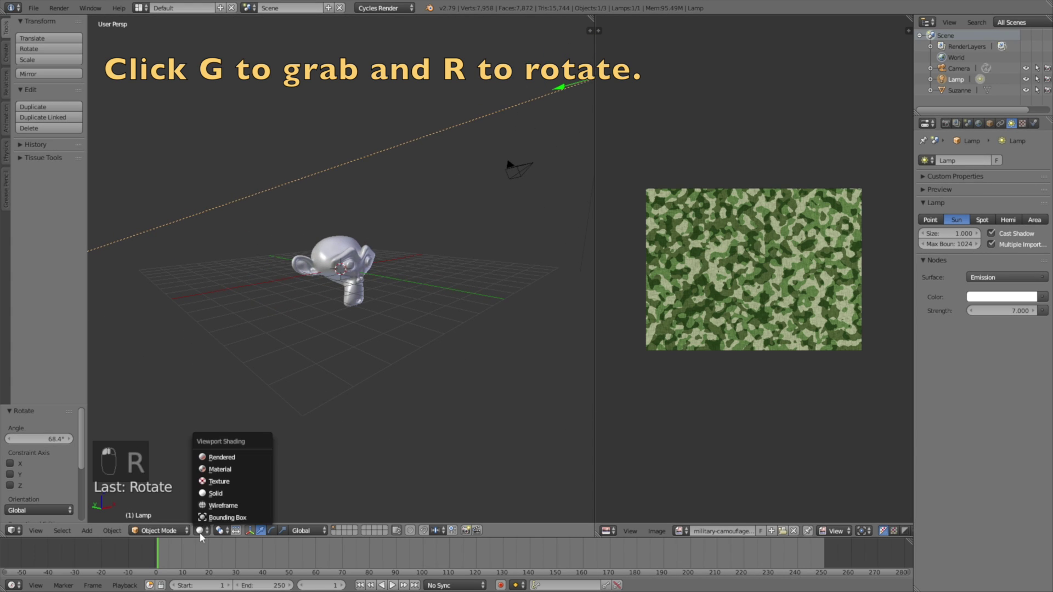
# - Preview the camouflaged Suzanne in Rendered shading, then select her in Edit Mode
pyautogui.click(235, 457)
pyautogui.scroll(3, 447, 251)
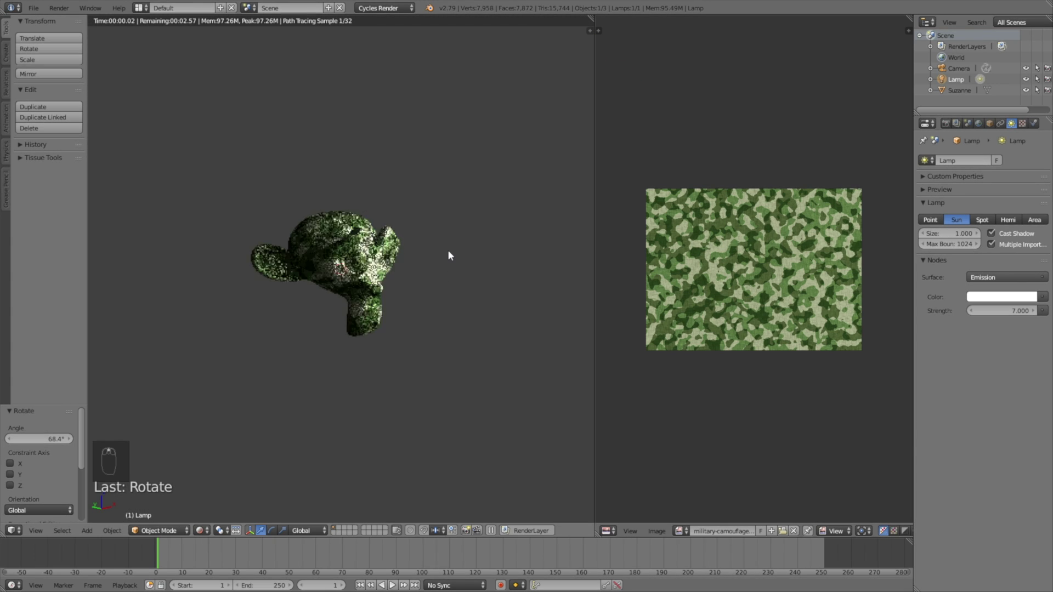
pyautogui.moveTo(448, 254); pyautogui.dragTo(374, 248, button='middle')
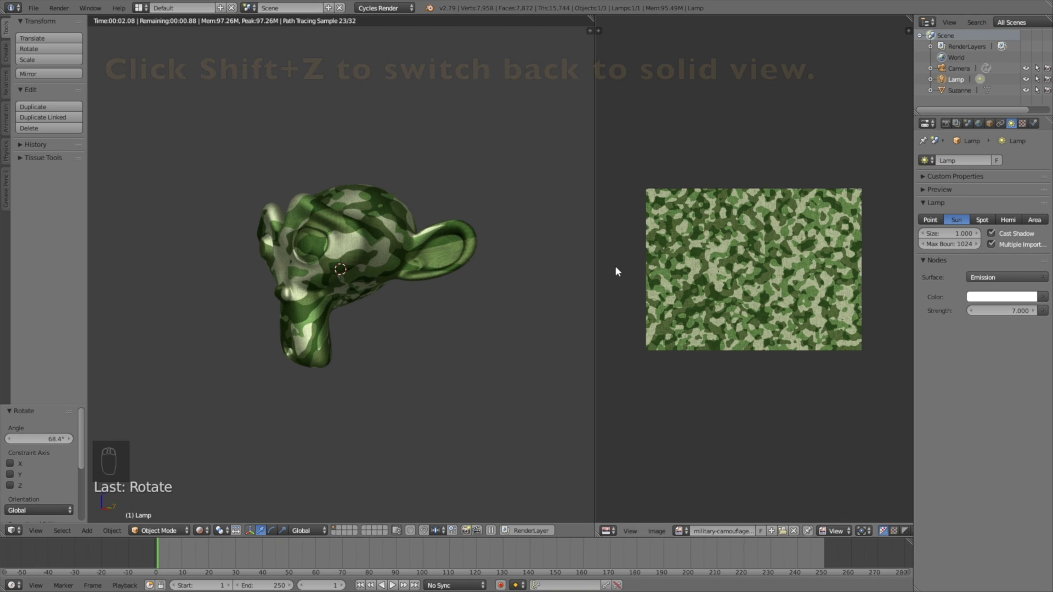
pyautogui.press('Tab')
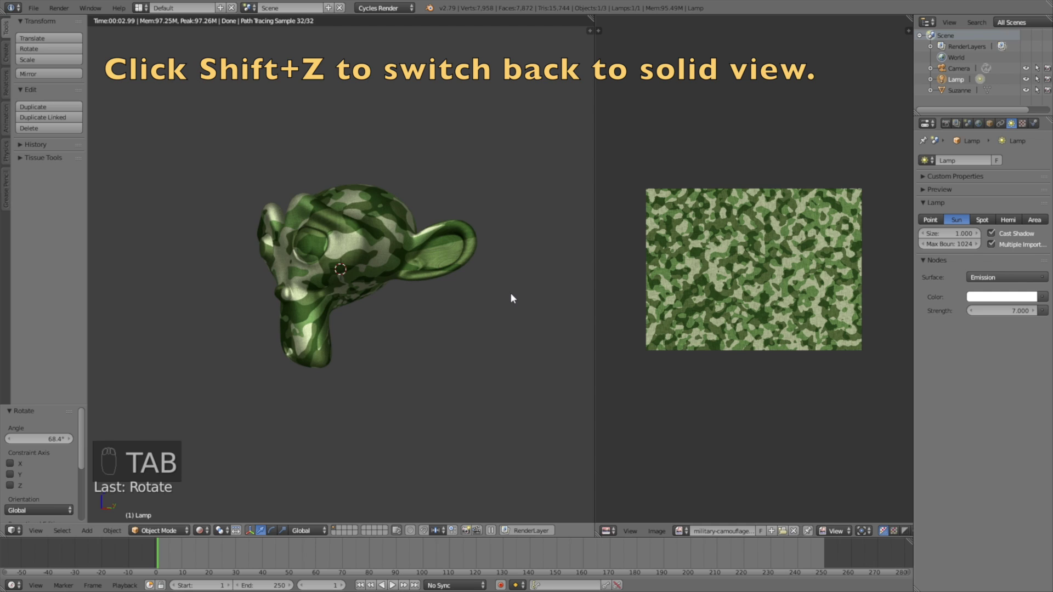
pyautogui.hotkey('shift', 'z')
pyautogui.rightClick(418, 245)
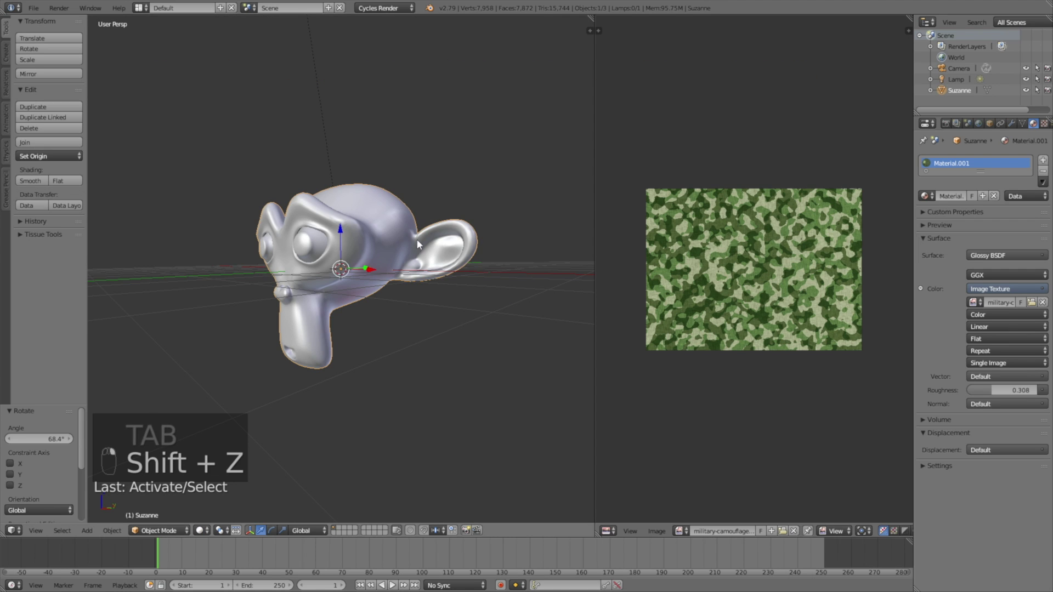
pyautogui.press('Tab')
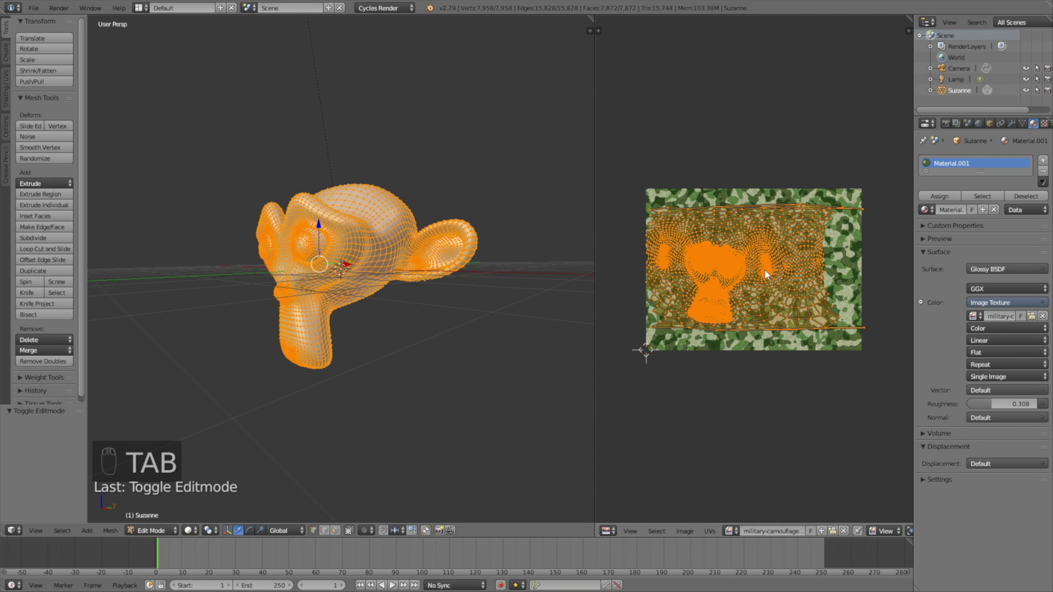
# - Move Suzanne's UV layout over the camouflage image and scale it to 0.942
pyautogui.press('g')
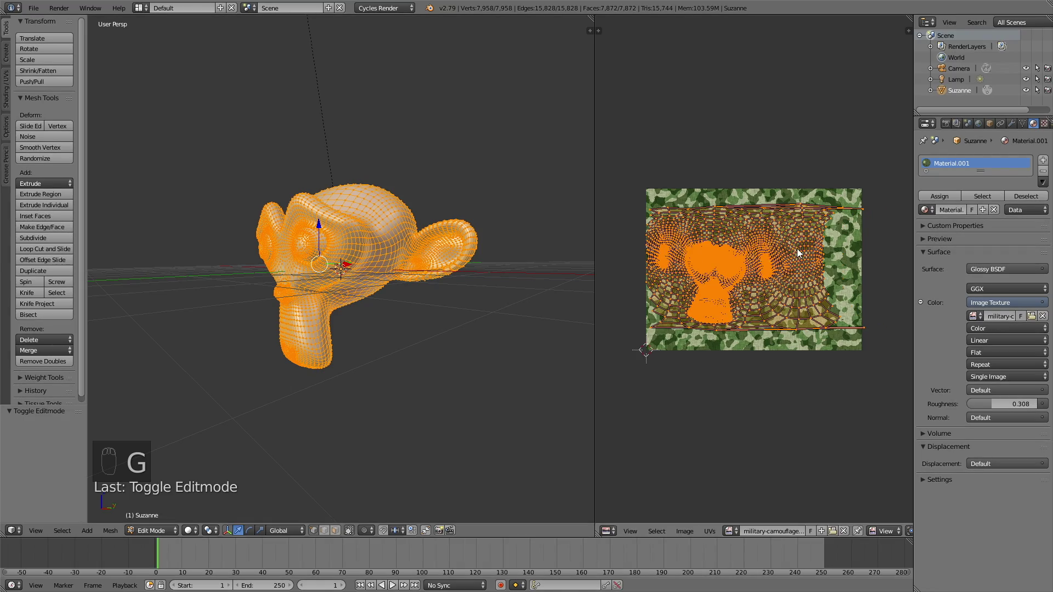
pyautogui.hotkey('shift', 'z')
pyautogui.press('g')
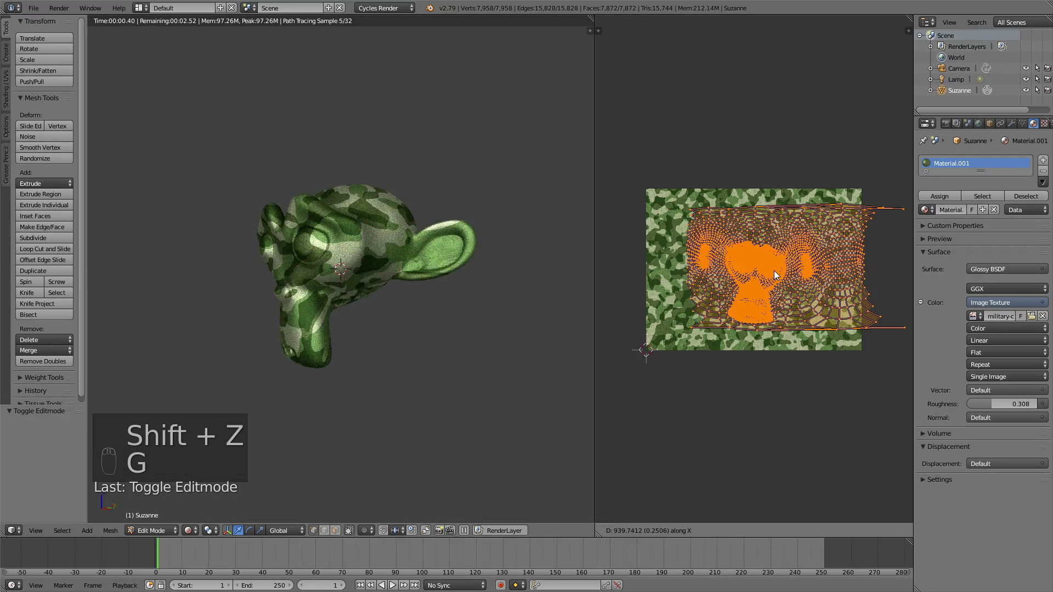
pyautogui.click(732, 272)
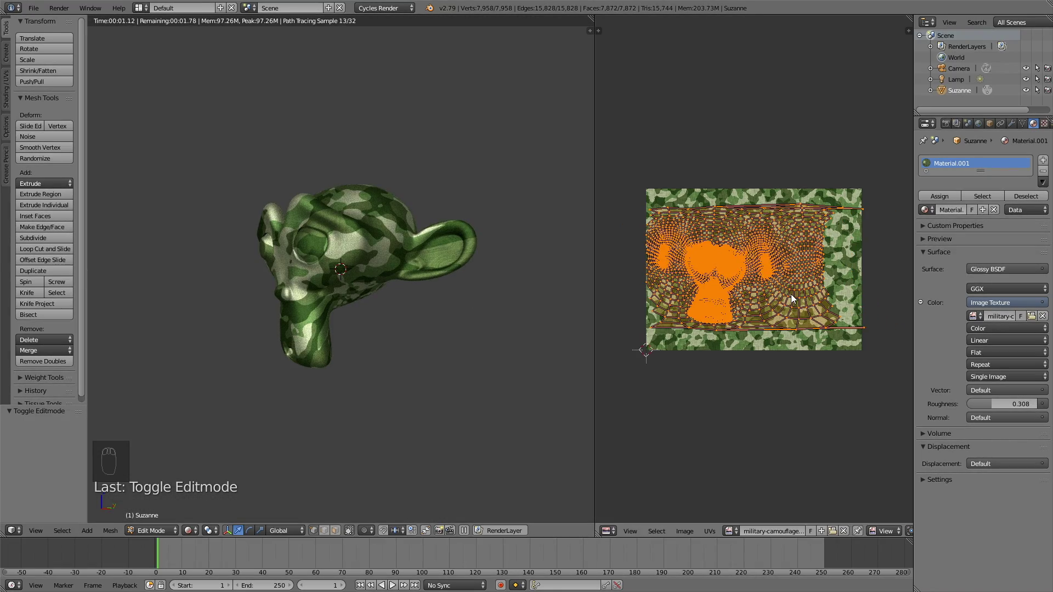
pyautogui.press('s')
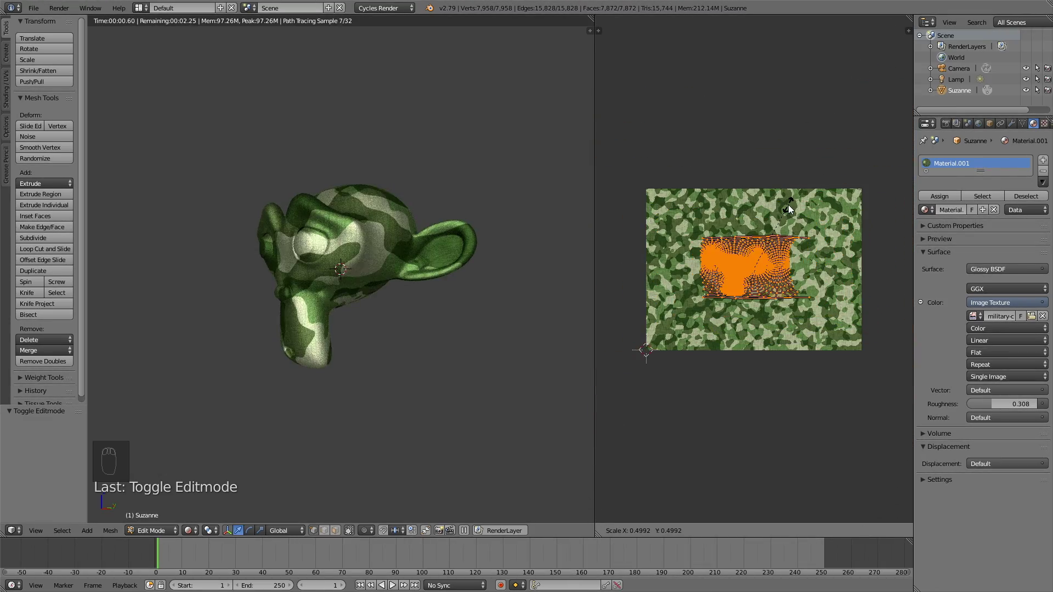
pyautogui.click(810, 149)
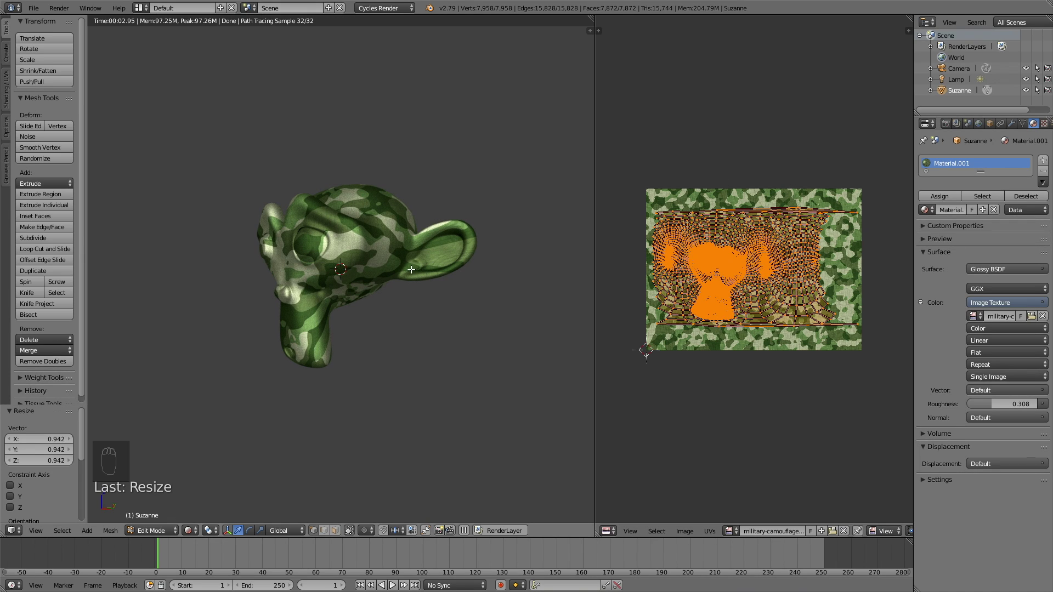
pyautogui.moveTo(385, 305); pyautogui.dragTo(447, 318, button='middle')
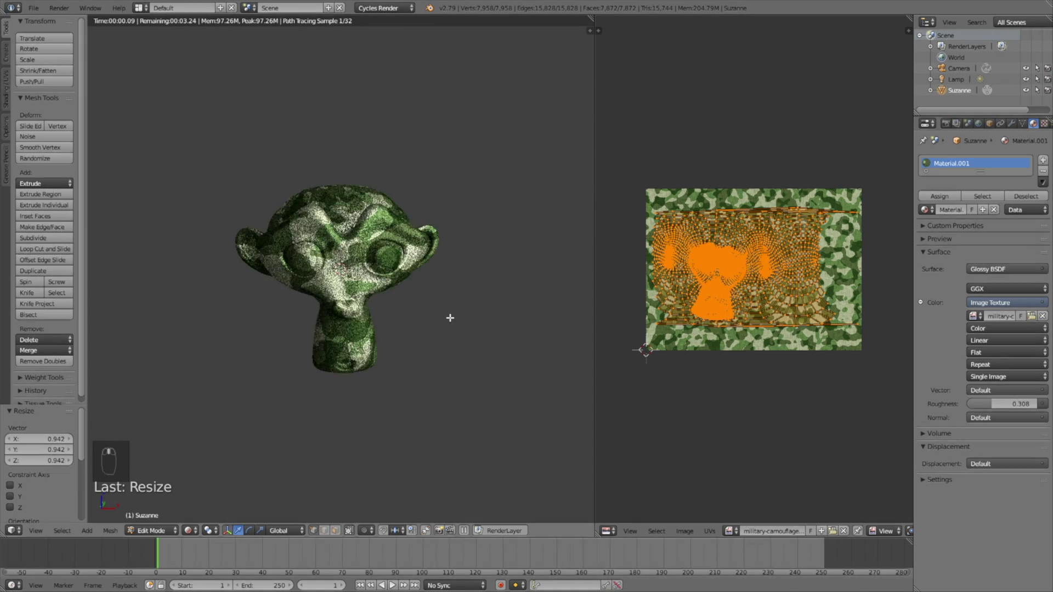
# - Set the World background colour to white, then return to solid shading and Object Mode
pyautogui.click(978, 124)
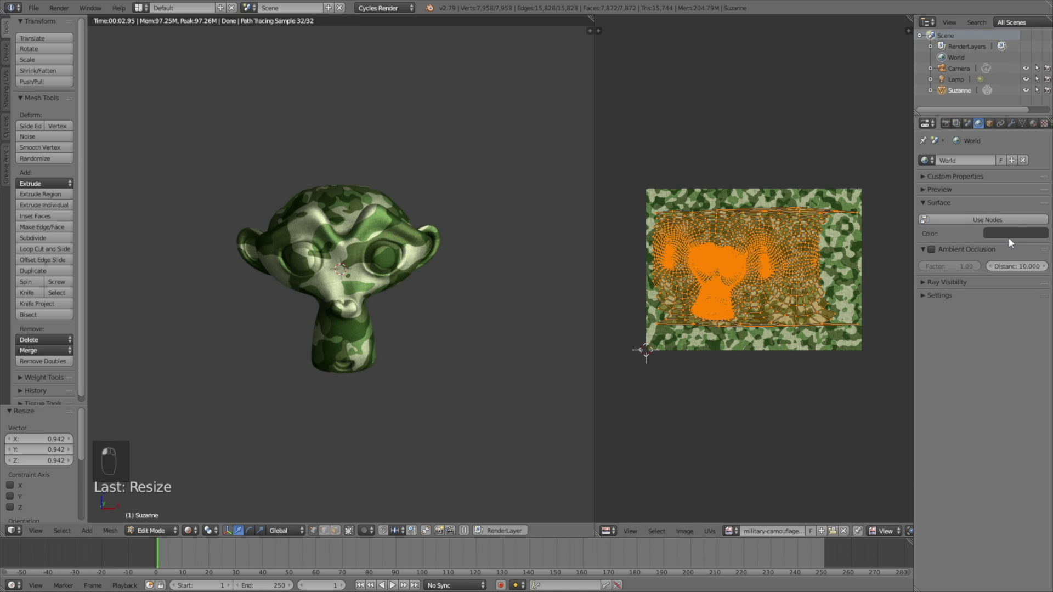
pyautogui.click(1002, 230)
pyautogui.click(1038, 93)
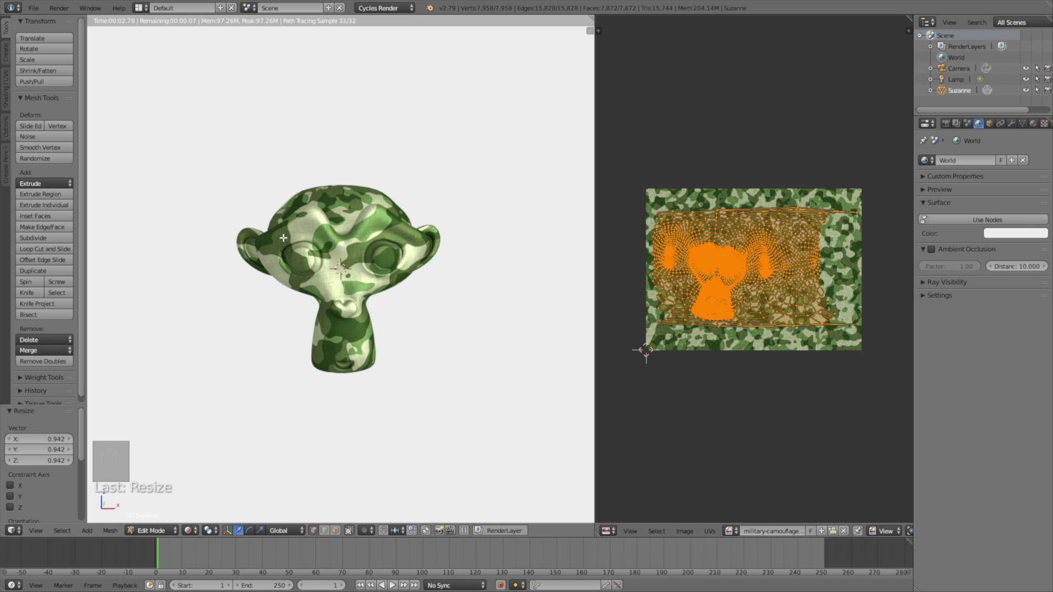
pyautogui.hotkey('shift', 'z')
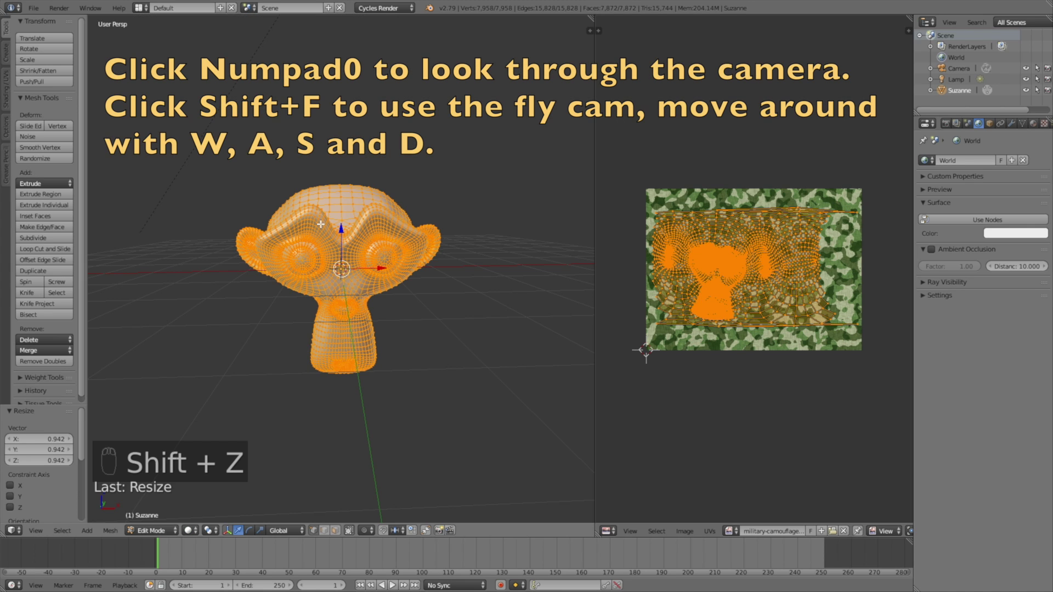
pyautogui.press('Tab')
# - From camera view, fly the scene camera with Shift+F until it frames Suzanne front-on, slightly right of centre
pyautogui.press('KP_0')
pyautogui.click(357, 198)
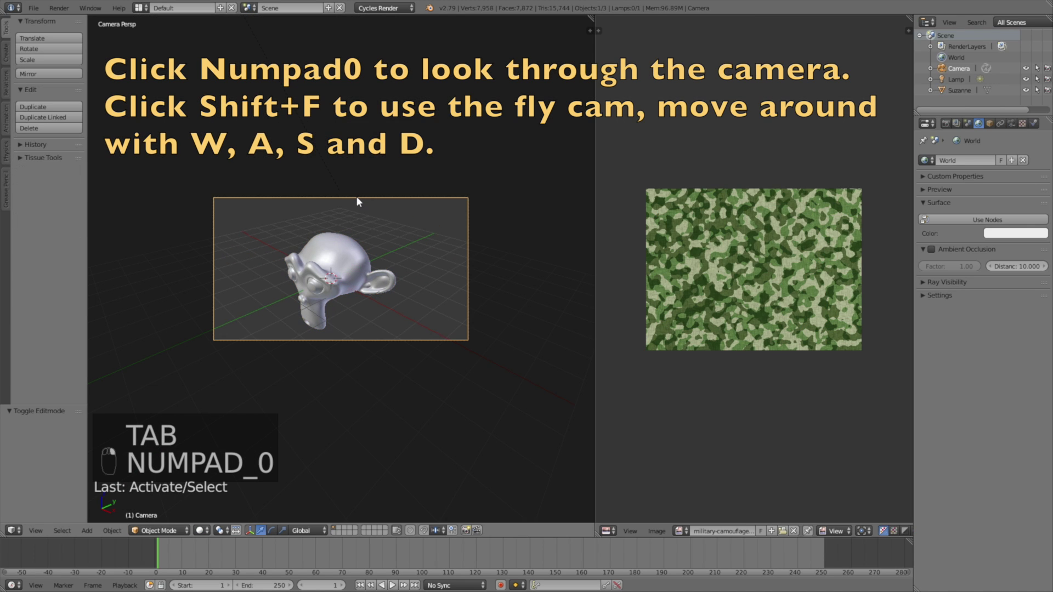
pyautogui.hotkey('shift', 'f')
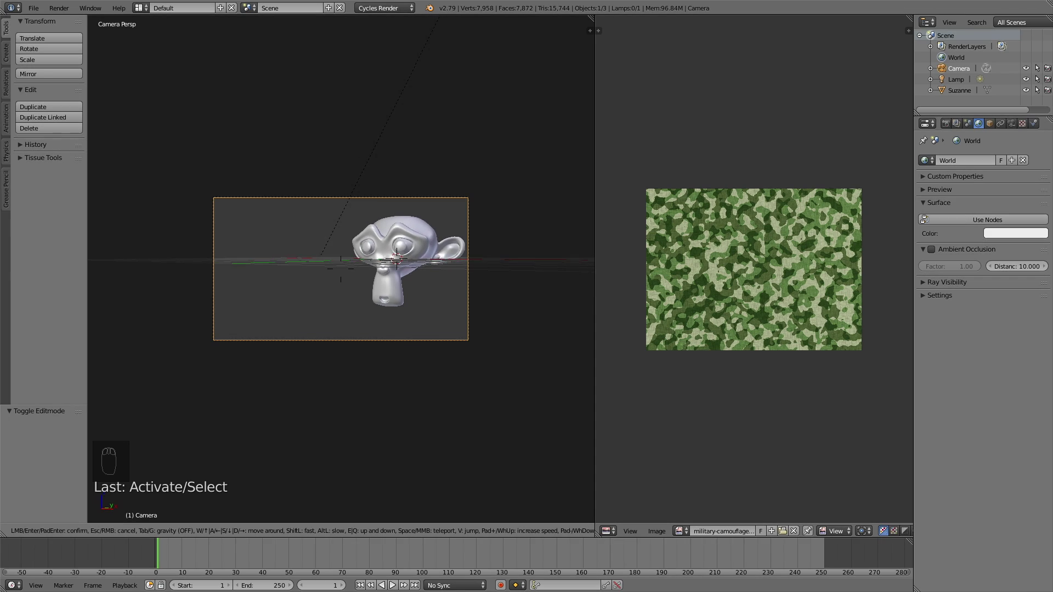
pyautogui.click(499, 282)
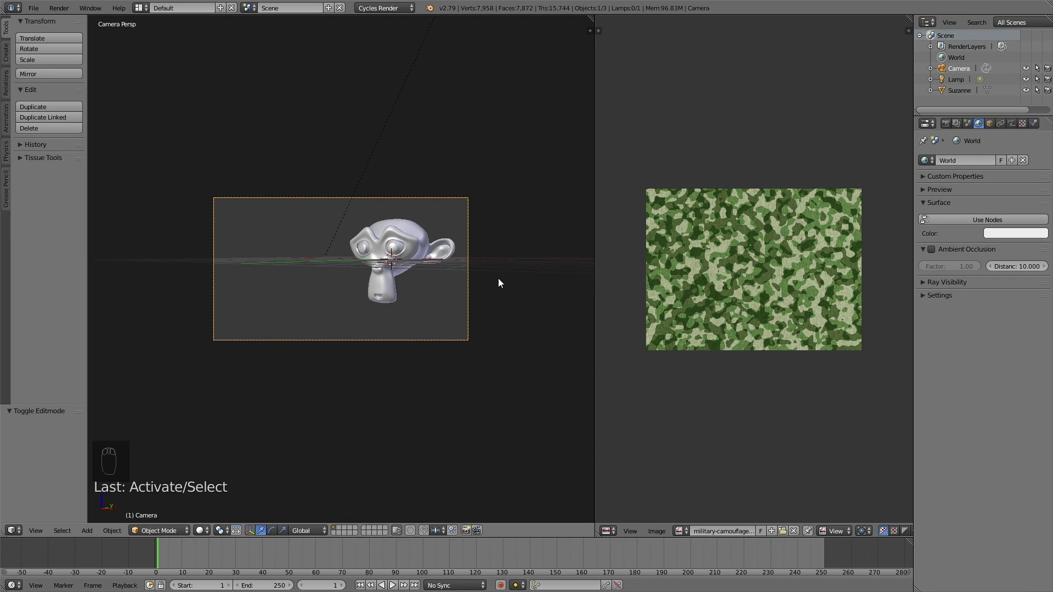
# - Set the render device to GPU Compute and the resolution scale to 100%
pyautogui.click(944, 124)
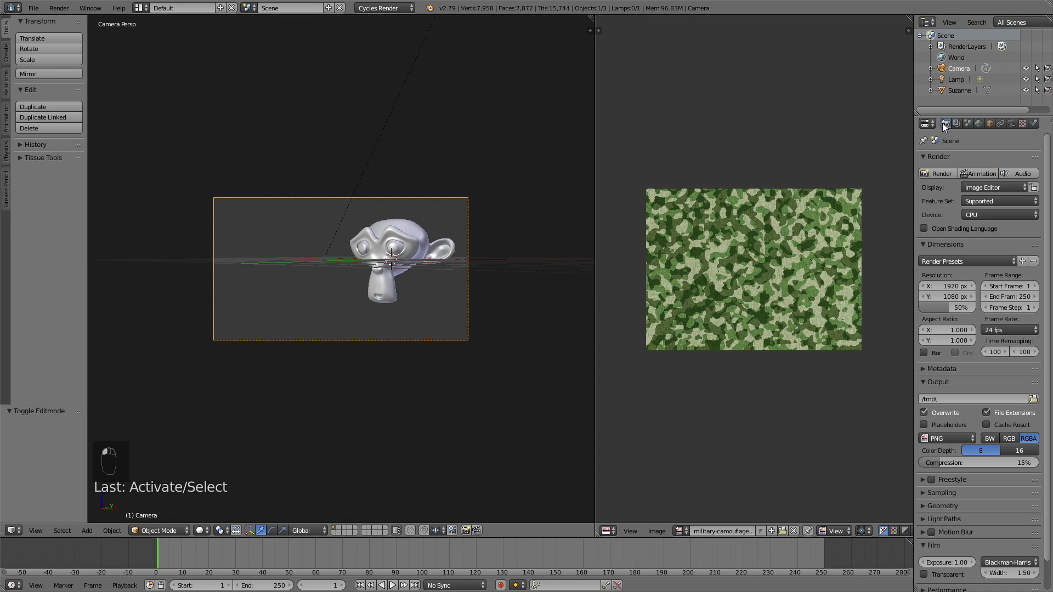
pyautogui.click(1005, 215)
pyautogui.click(1005, 190)
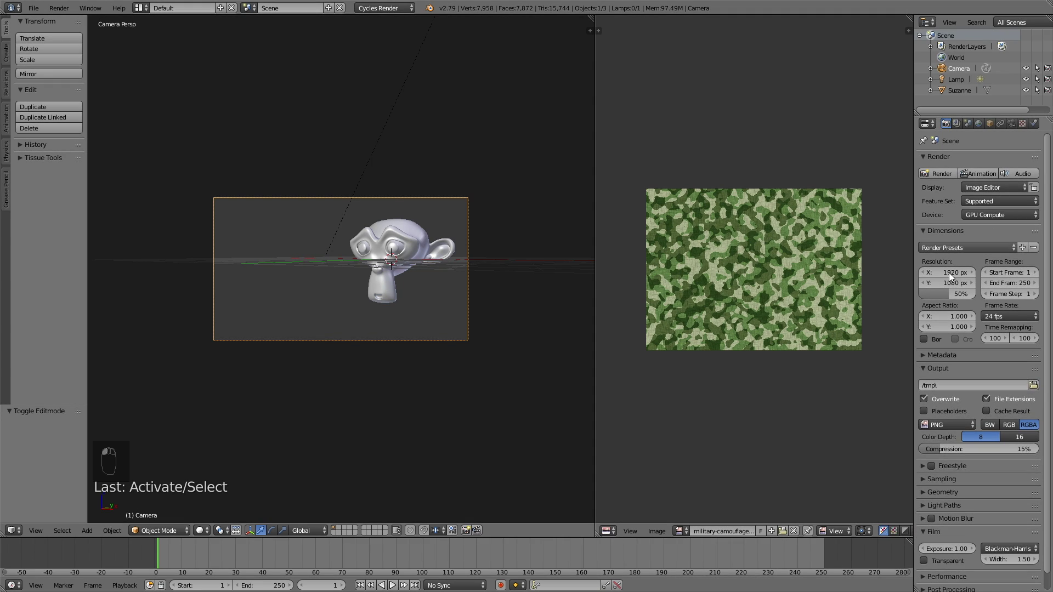
pyautogui.moveTo(950, 289); pyautogui.dragTo(979, 292)
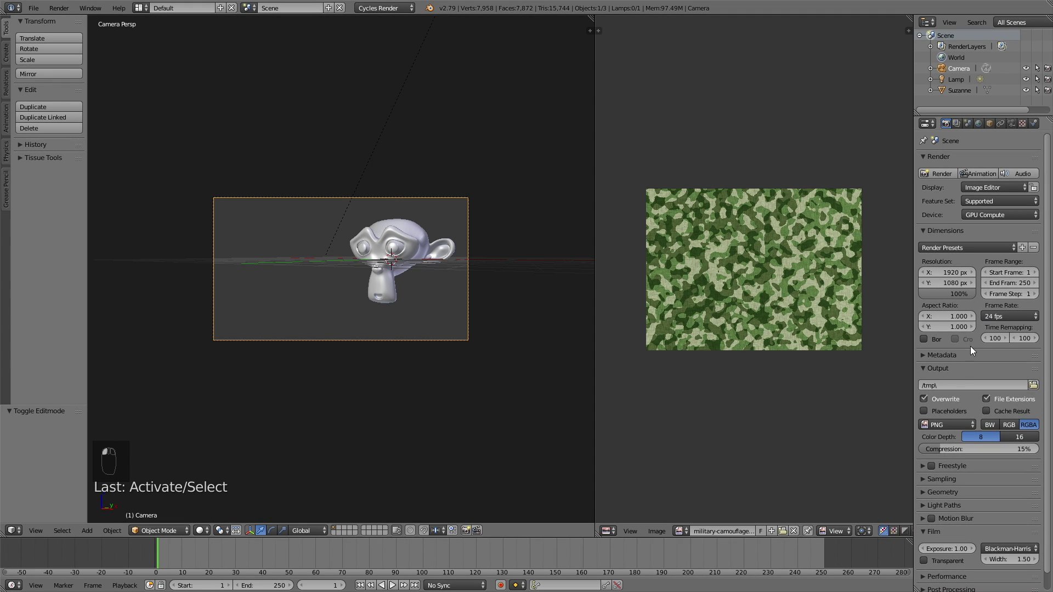
# - Set the Sampling render samples to 300
pyautogui.scroll(-1, 951, 404)
pyautogui.click(958, 461)
pyautogui.scroll(-3, 1015, 476)
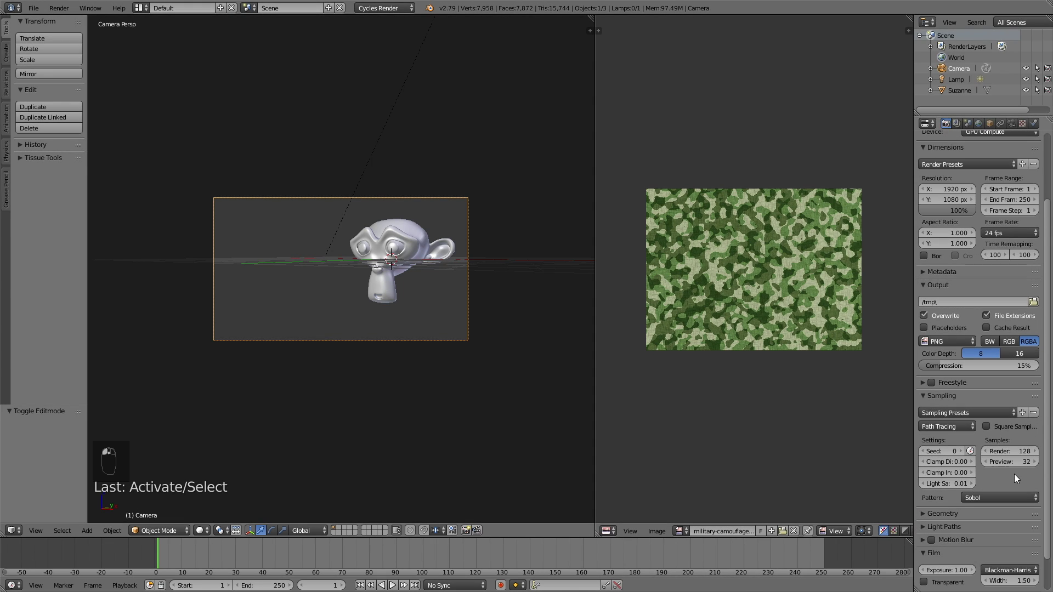
pyautogui.write('300')
# - Set the Performance tile size to 500 for both X and Y
pyautogui.scroll(-2, 1001, 443)
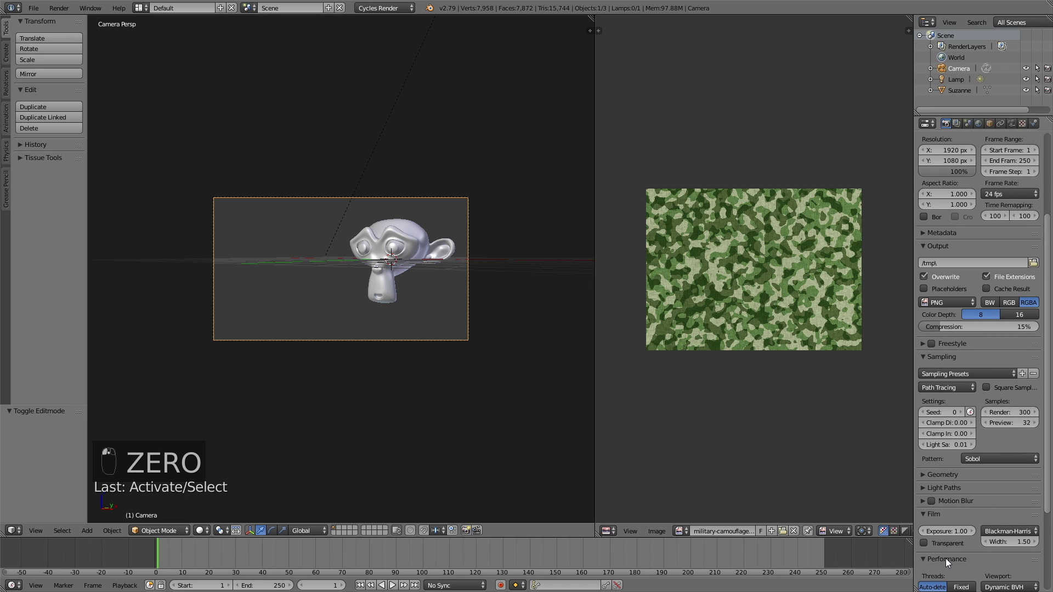
pyautogui.click(946, 558)
pyautogui.scroll(-5, 953, 542)
pyautogui.click(944, 522)
pyautogui.write('500')
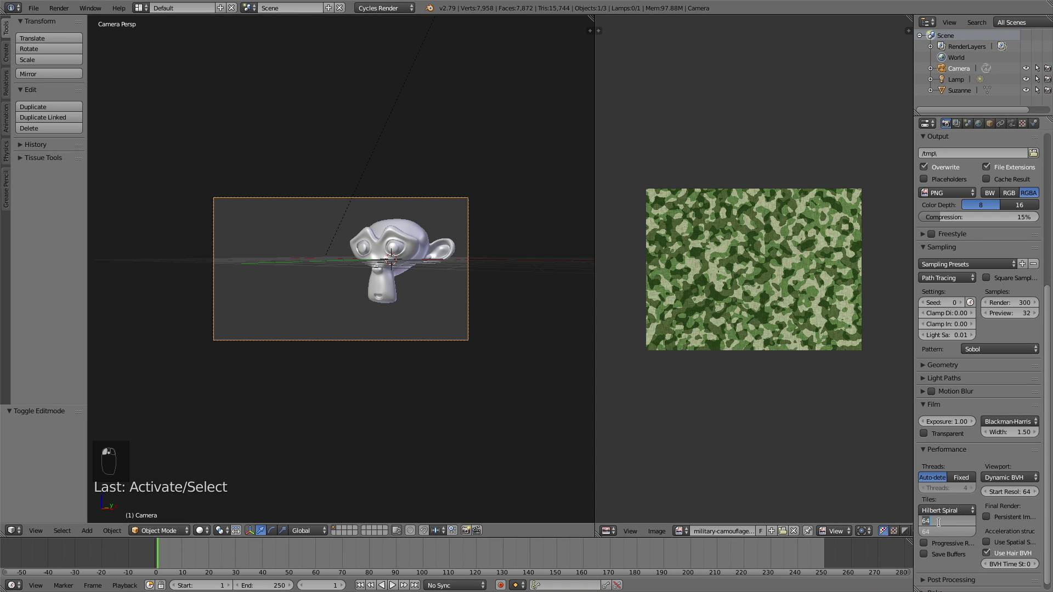
pyautogui.press('Tab')
pyautogui.write('500')
pyautogui.press('Return')
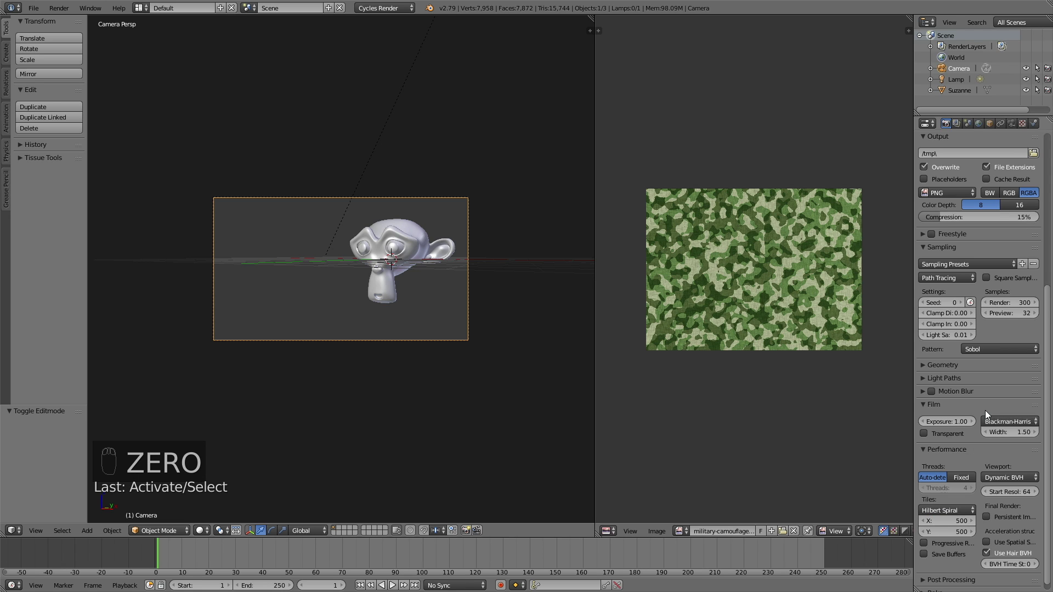
pyautogui.scroll(10, 984, 411)
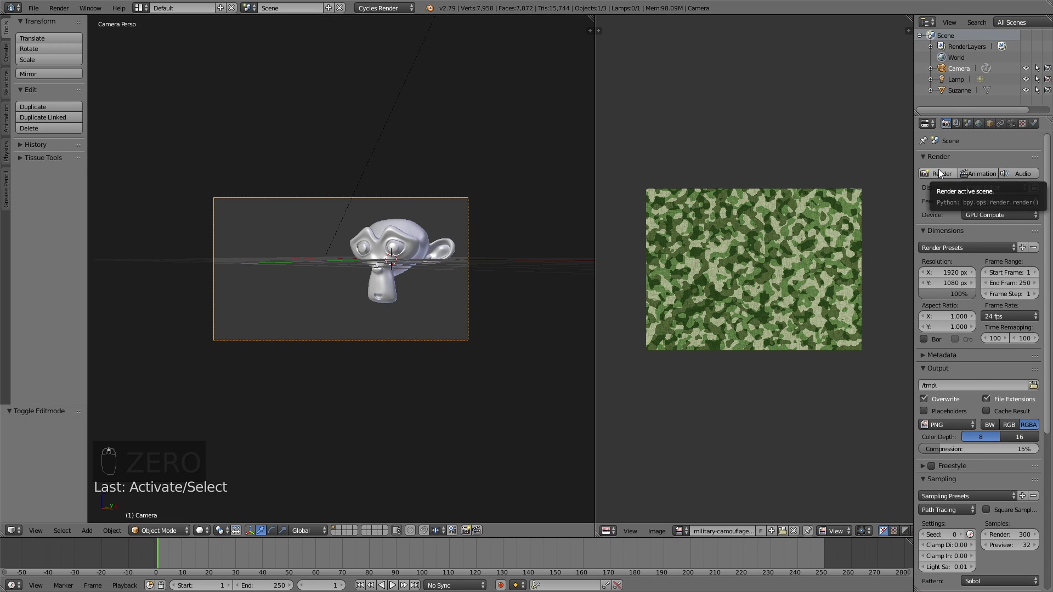